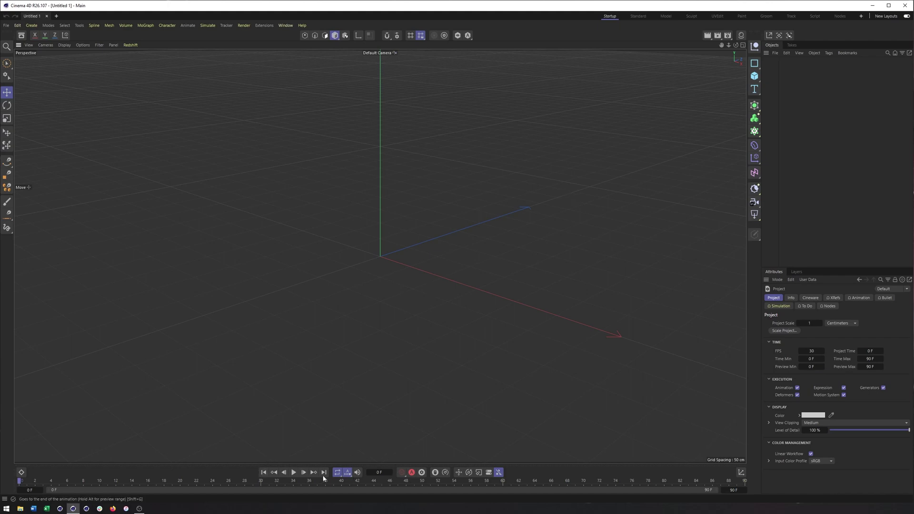
- Play back the empty 90-frame timeline, then move the current time to frame 32
left_click(294, 472)
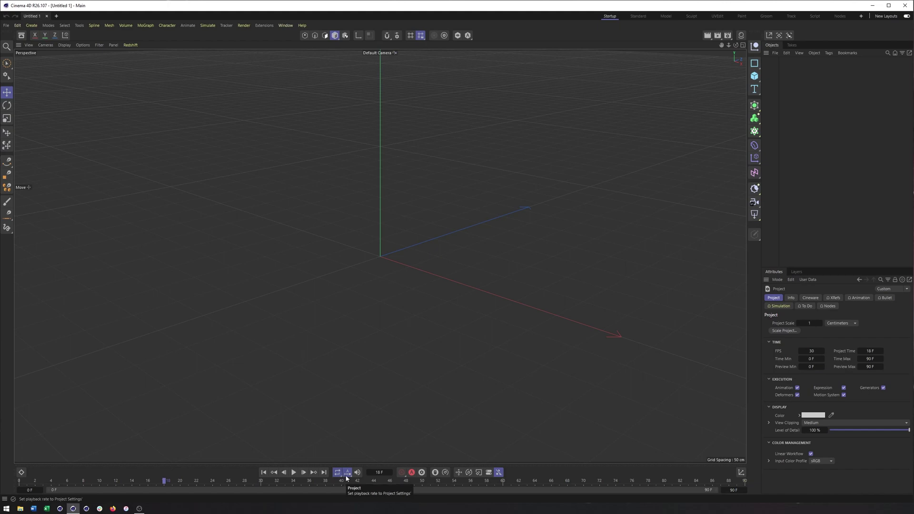
left_click(376, 472)
left_click(172, 482)
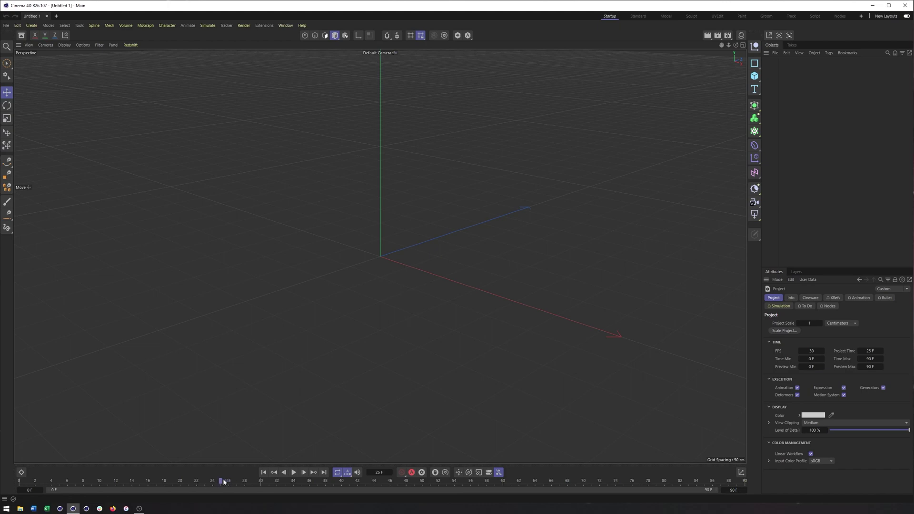
left_click_drag(161, 484, 277, 482)
- Move the current time to frame 42 and adjust the preview range to end at 80 F
left_click_drag(198, 483, 367, 489)
left_click_drag(715, 491, 393, 494)
mouse_move(133, 480)
left_mouse_down()
mouse_move(174, 478)
mouse_move(214, 493)
mouse_move(449, 496)
mouse_move(153, 498)
left_mouse_up()
left_click_drag(393, 490, 642, 492)
left_click(24, 489)
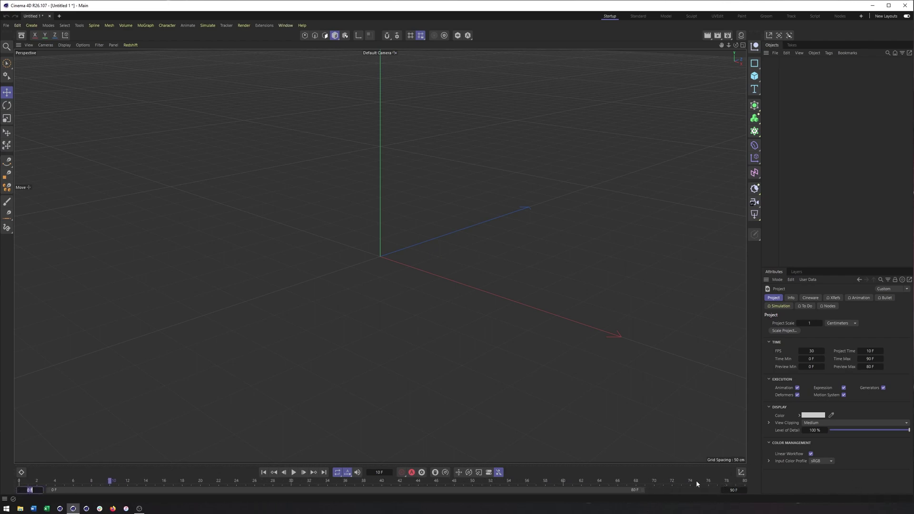
- Extend the project end time to 143 F and stretch the preview range over all 143 frames
left_click(746, 491)
left_click_drag(745, 490, 700, 503)
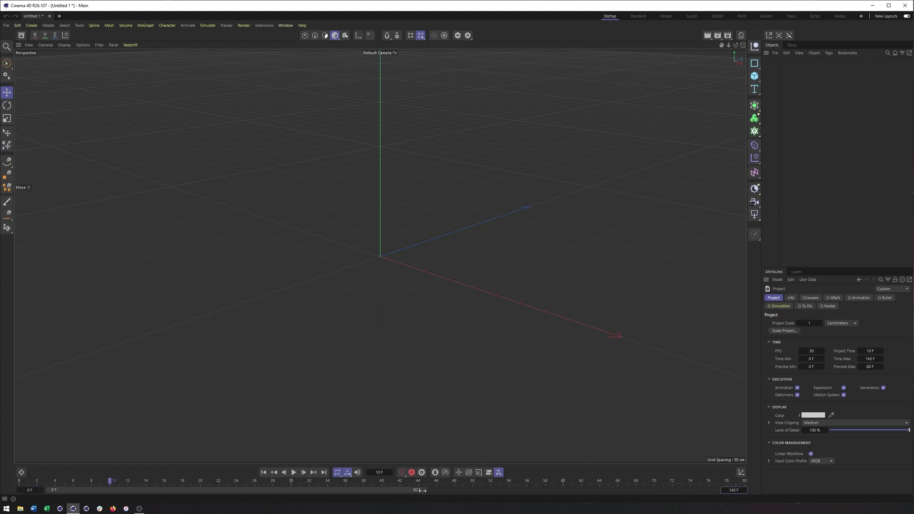
left_click_drag(421, 490, 714, 491)
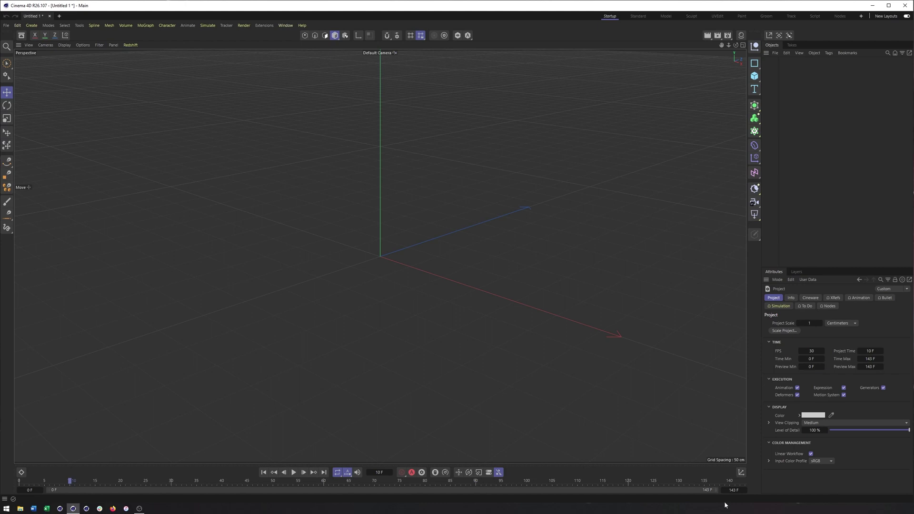
left_click_drag(717, 493, 315, 490)
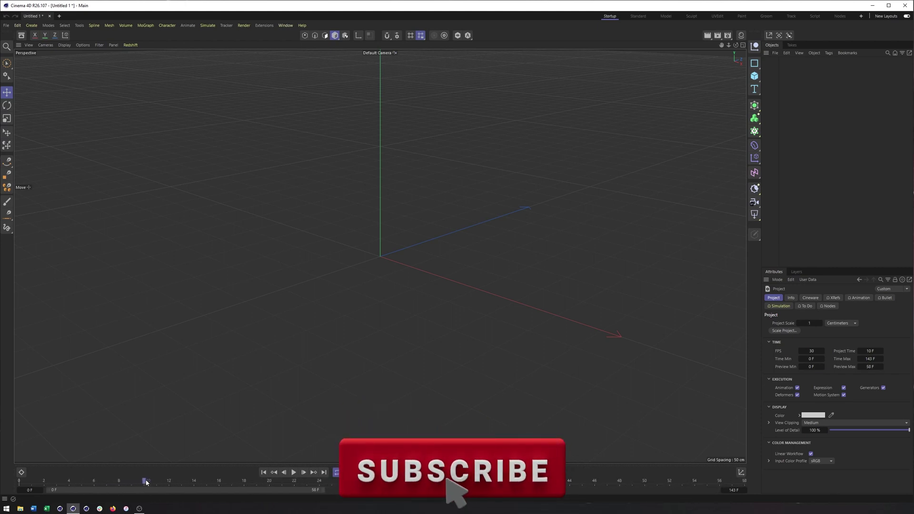
left_click(67, 482)
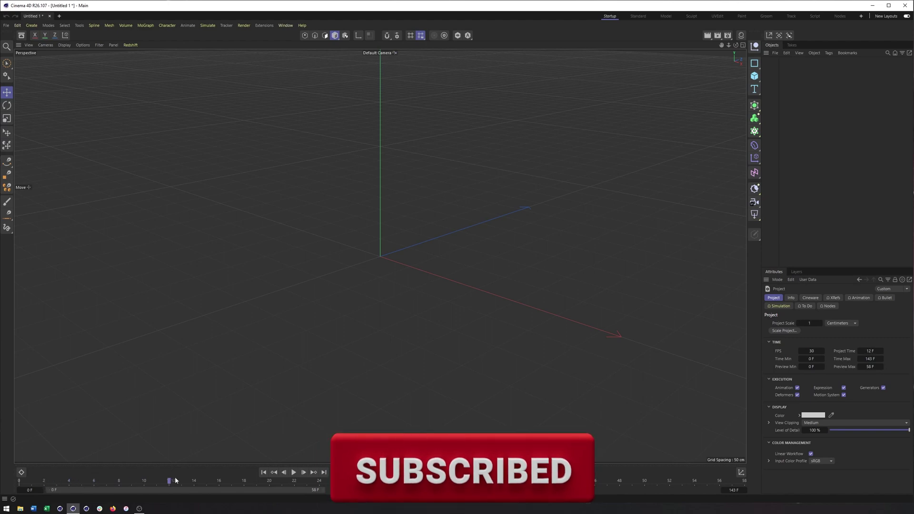
key("shift+f")
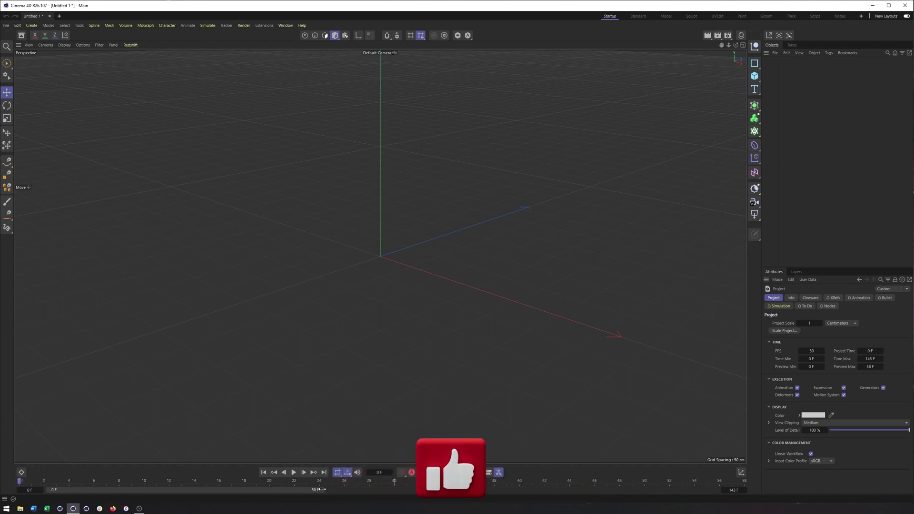
left_click_drag(315, 490, 715, 512)
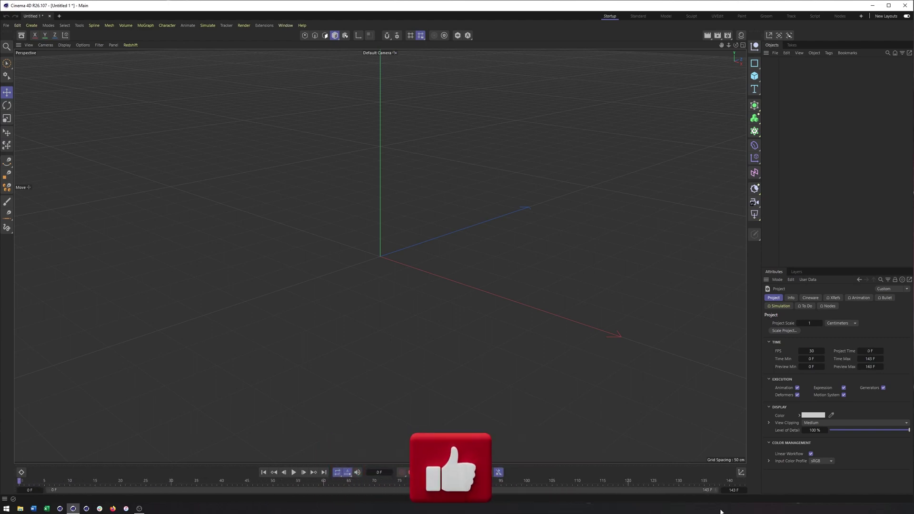
- Move the current time to frames 30, 60 and 90, then select the project's FPS setting
left_click(172, 482)
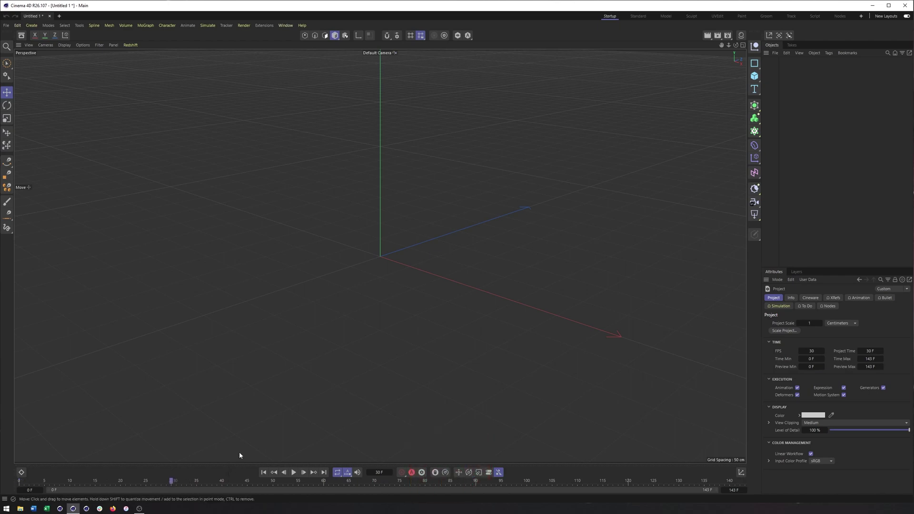
left_click(324, 482)
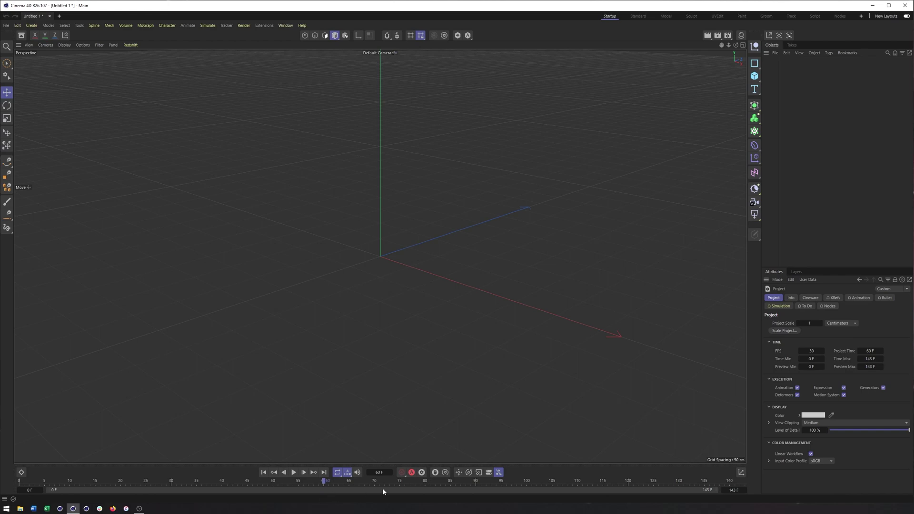
left_click(475, 481)
left_click(776, 351)
left_click(729, 35)
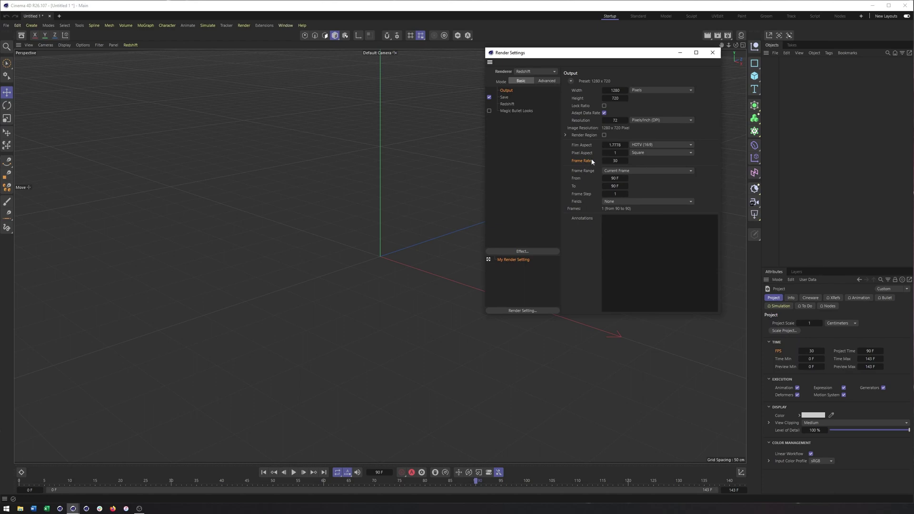
double_click(812, 351)
type("48")
key("Return")
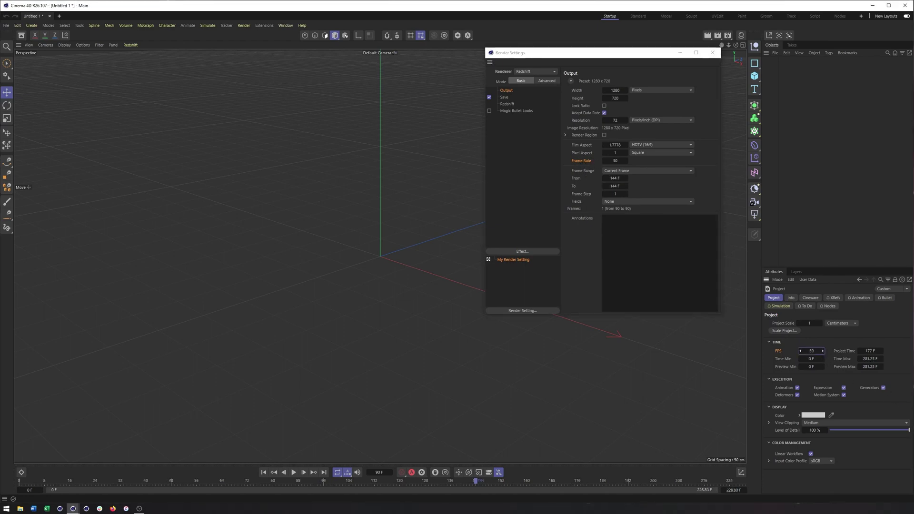
left_click(801, 351)
double_click(812, 351)
type("30")
key("Return")
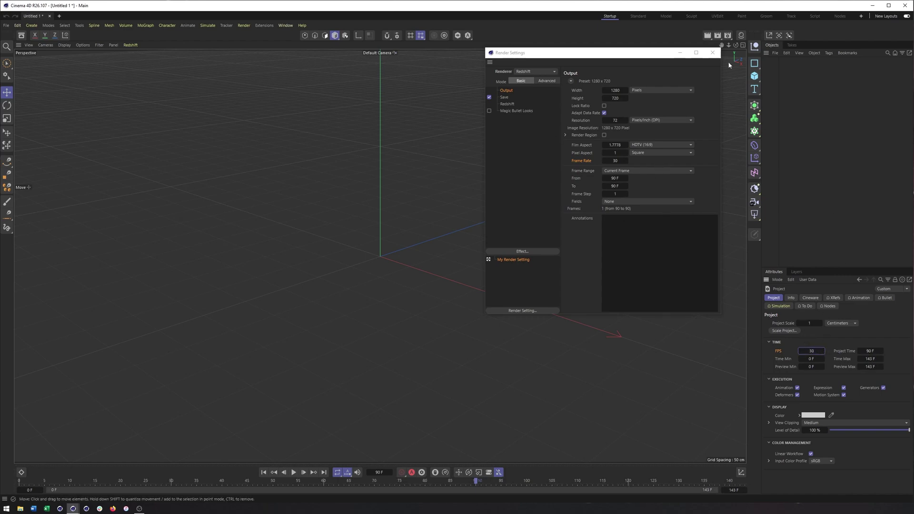
left_click(712, 52)
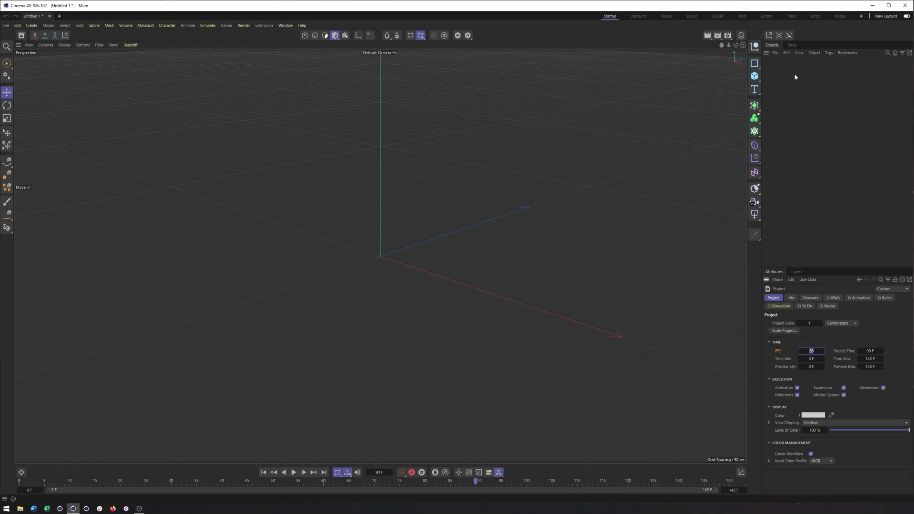
- Add a Cube, Bend deformer and Camera from the palette, then inspect the camera's Coordinates and Object tabs
left_click(754, 76)
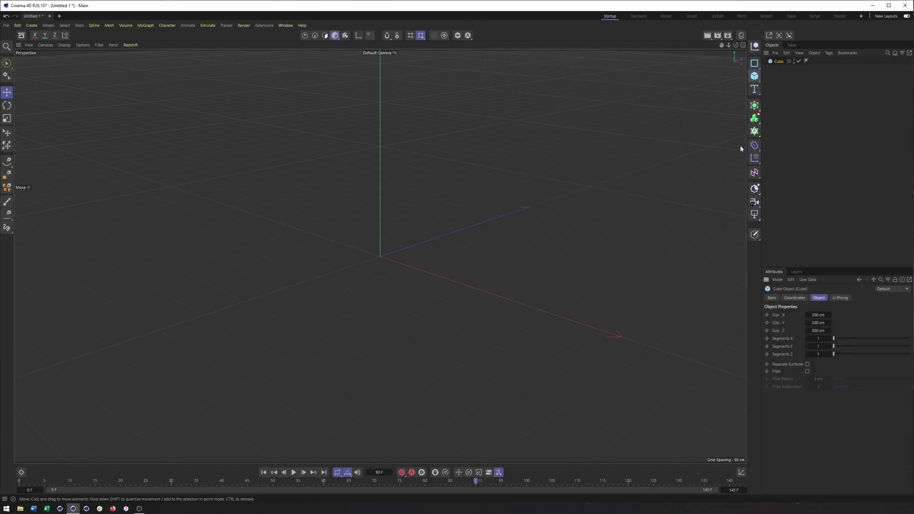
left_click(754, 145)
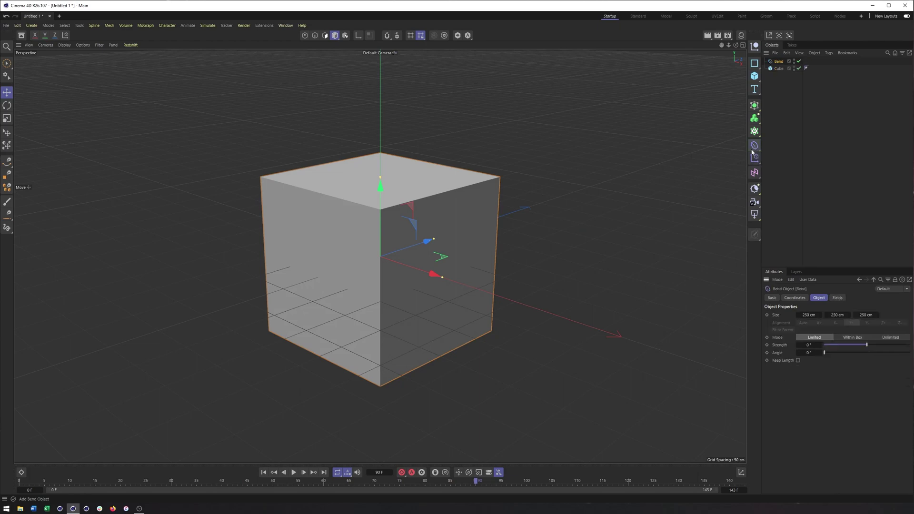
left_click(755, 203)
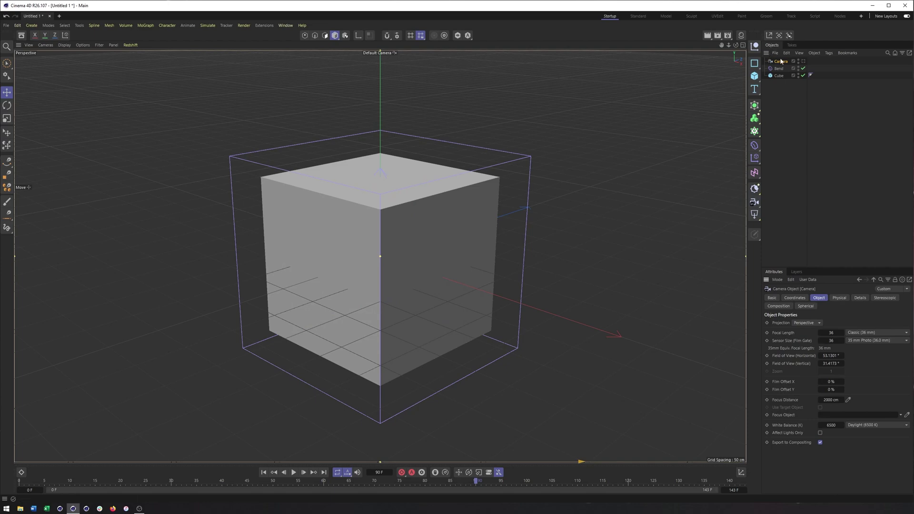
left_click(800, 298)
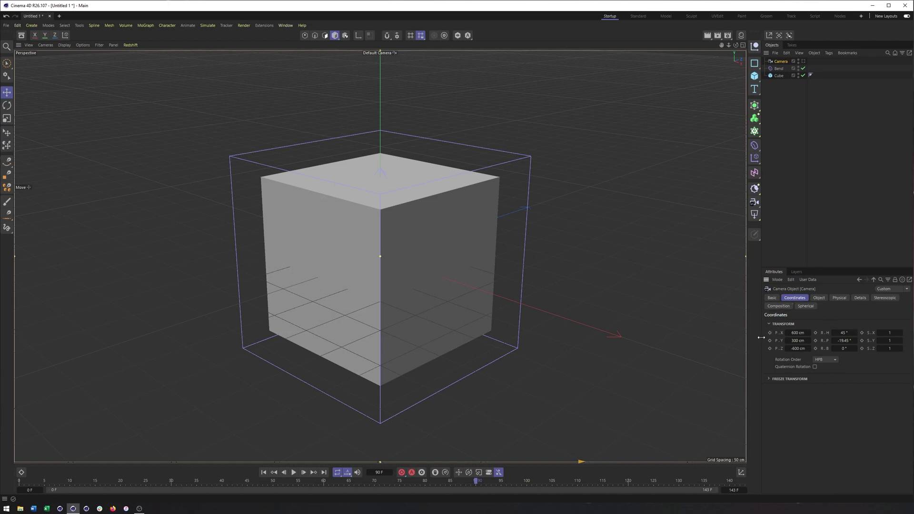
left_click(819, 298)
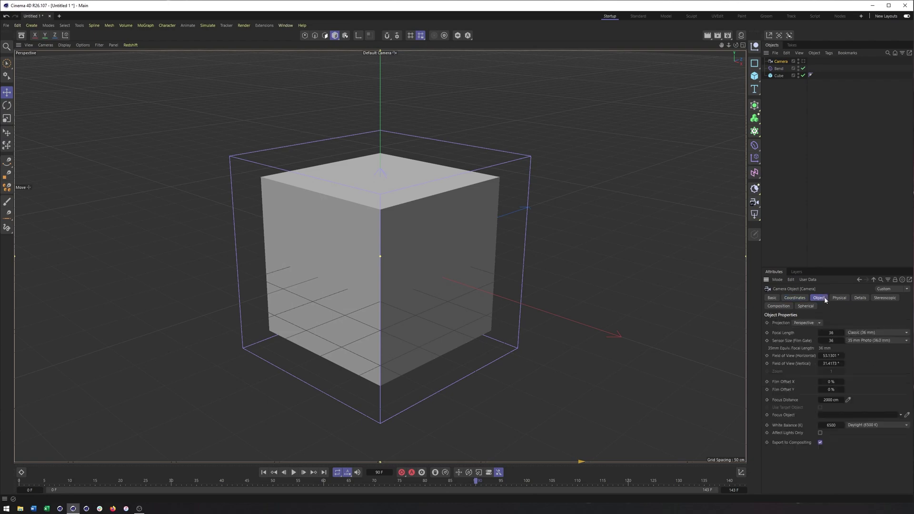
- Select the cube, toggle its fillet on and off, and view its Phong settings
left_click(782, 75)
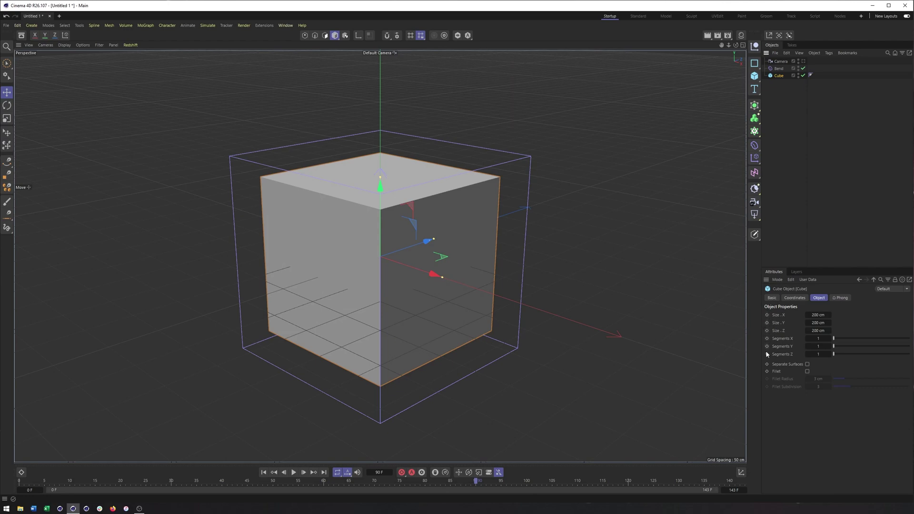
left_click(807, 370)
left_click(807, 372)
left_click(841, 298)
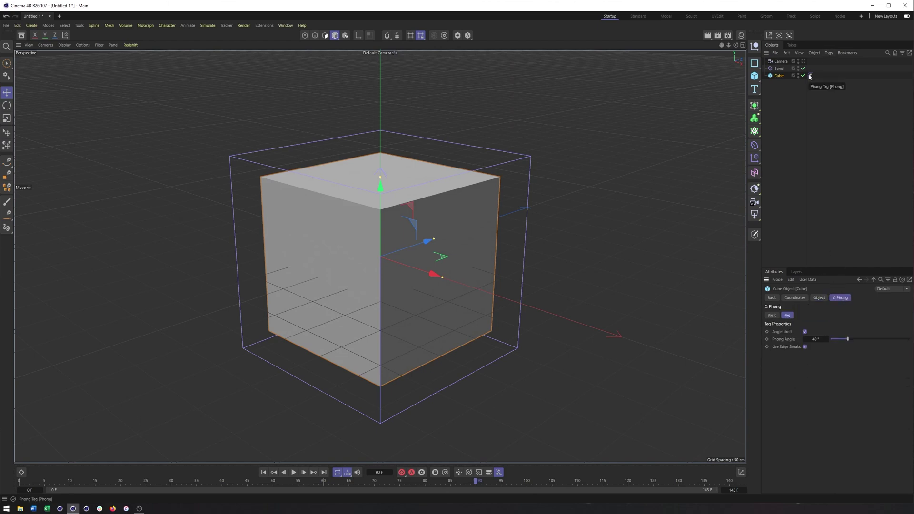
- Select the Bend deformer and view its coordinates and size, strength and angle
left_click(781, 67)
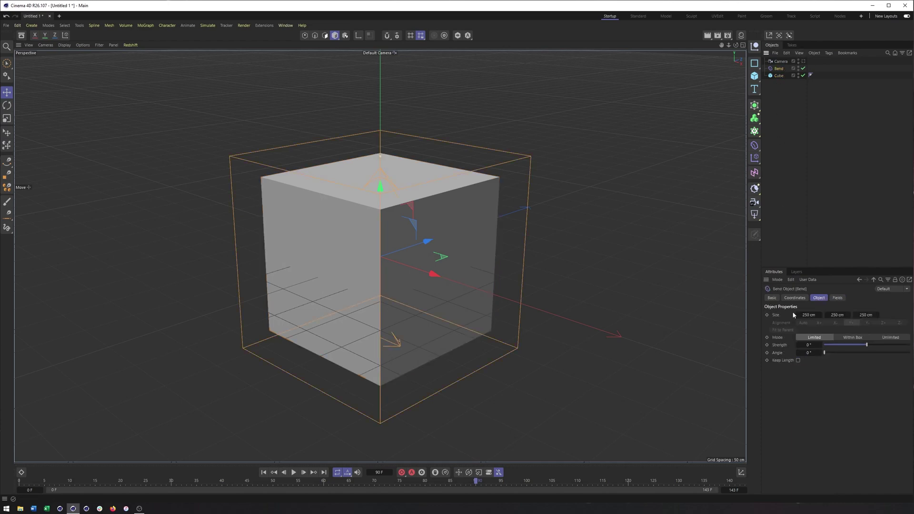
left_click(796, 298)
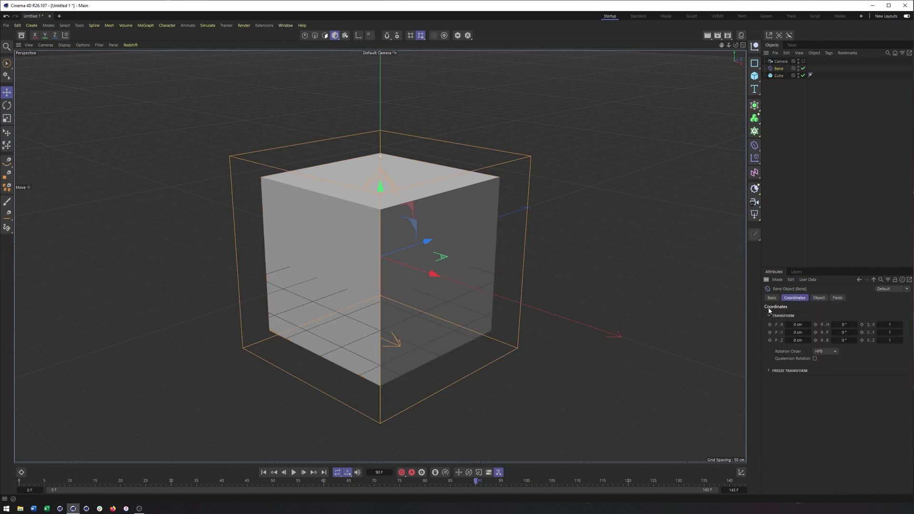
left_click(817, 298)
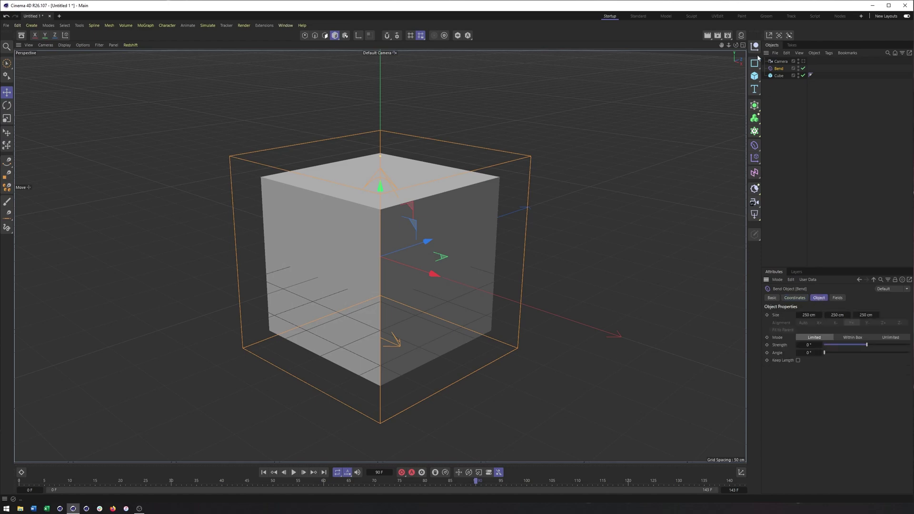
- Select the camera and show its coordinates and lens properties, picking Focal Length
left_click(779, 61)
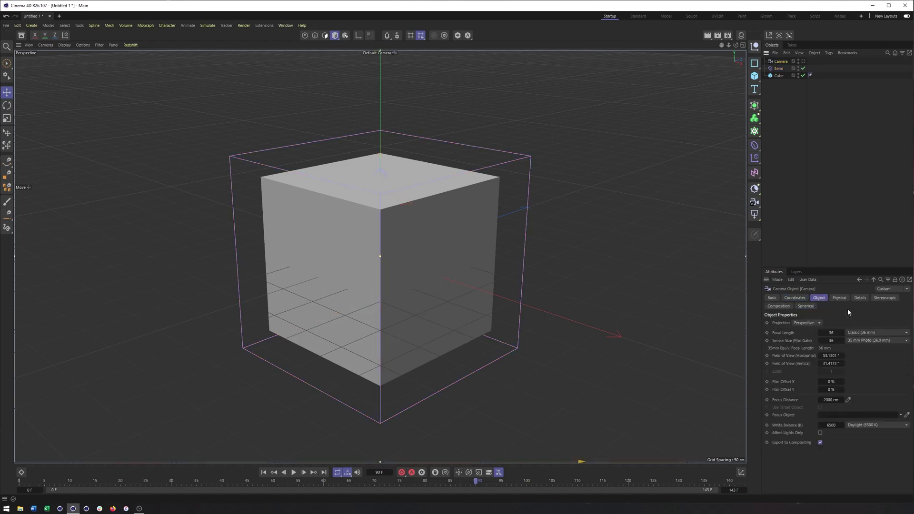
left_click(803, 297)
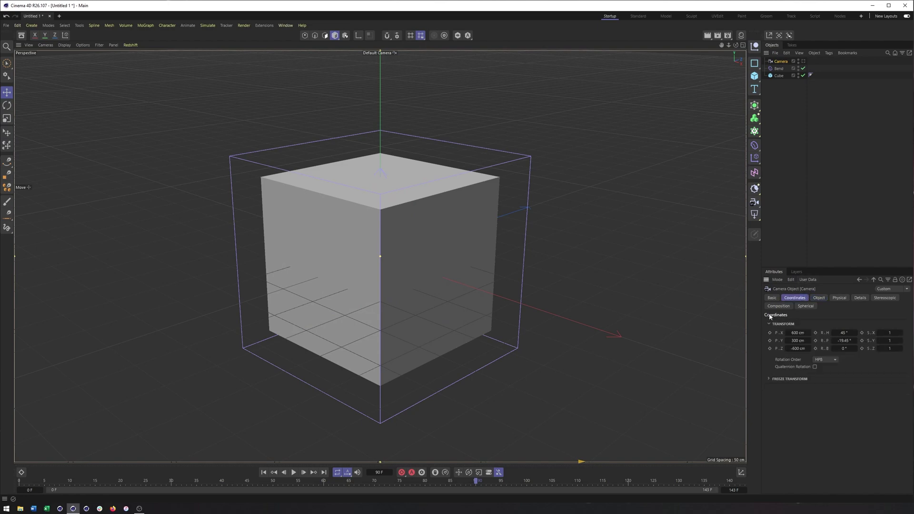
left_click(818, 299)
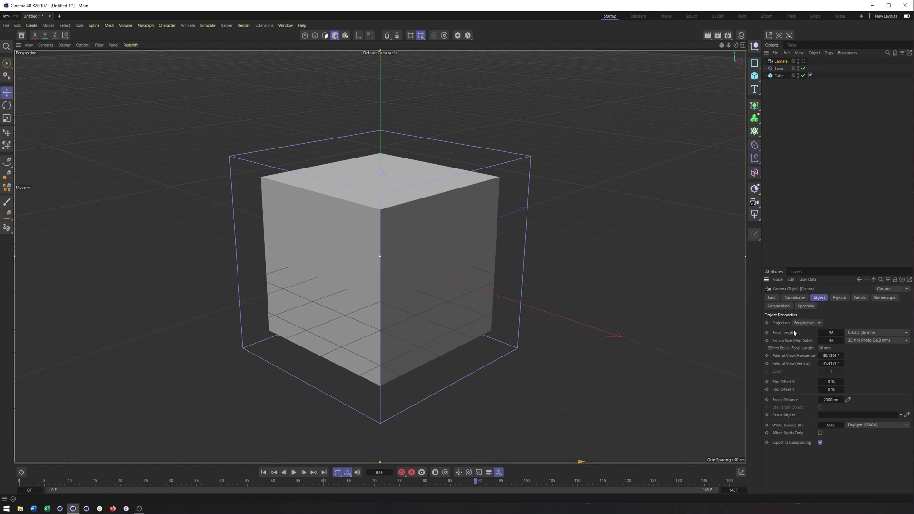
left_click(787, 334)
left_click(741, 35)
- Create an RS Material, inspect its node graph, then close the Node Editor and material list
left_click(649, 55)
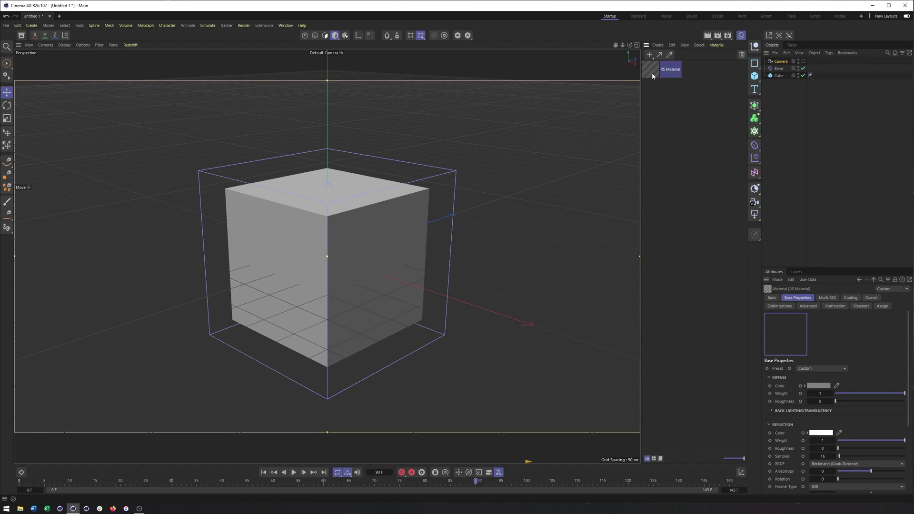
double_click(652, 74)
left_click(479, 161)
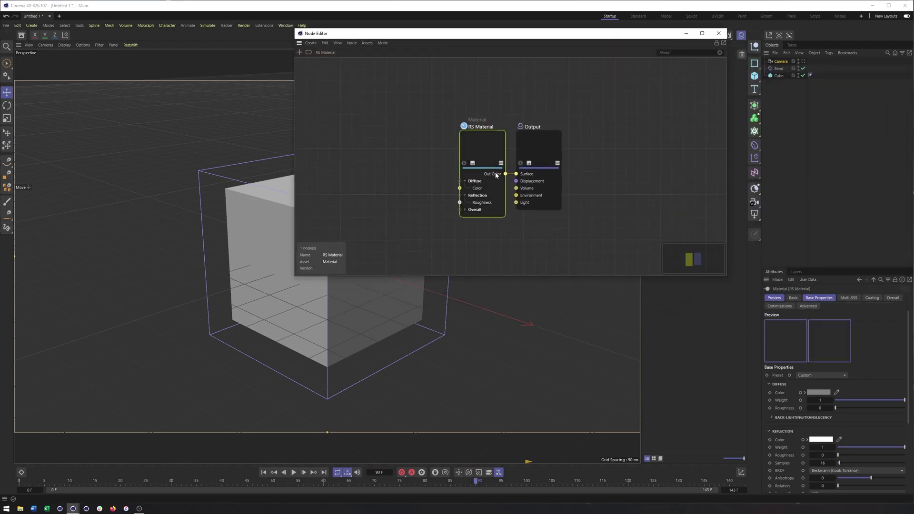
left_click(814, 298)
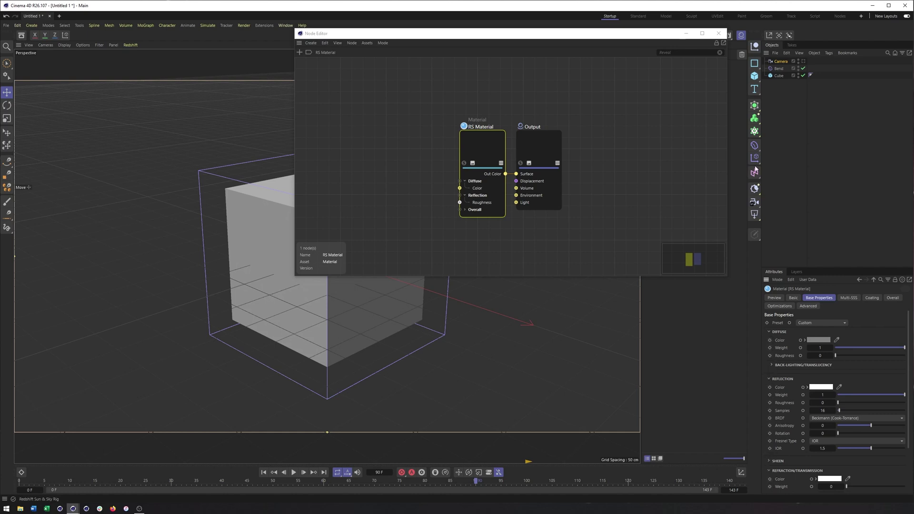
left_click(719, 33)
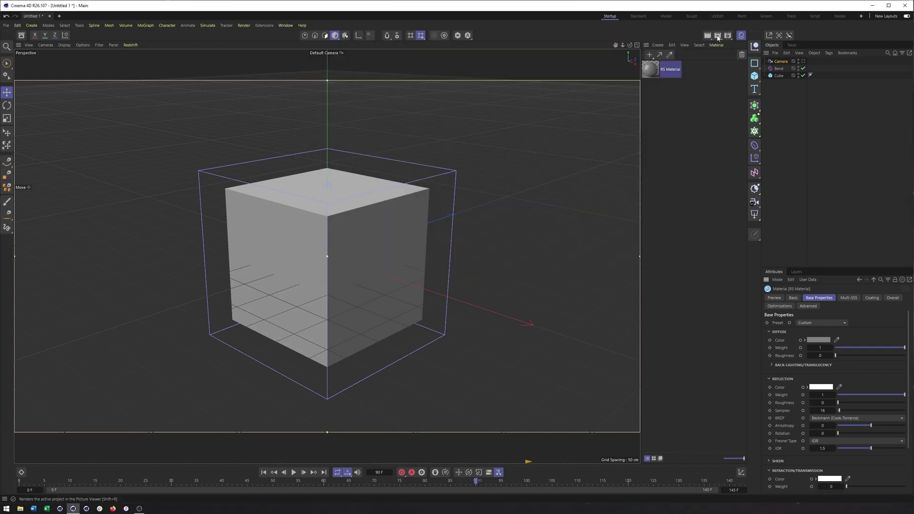
left_click(742, 36)
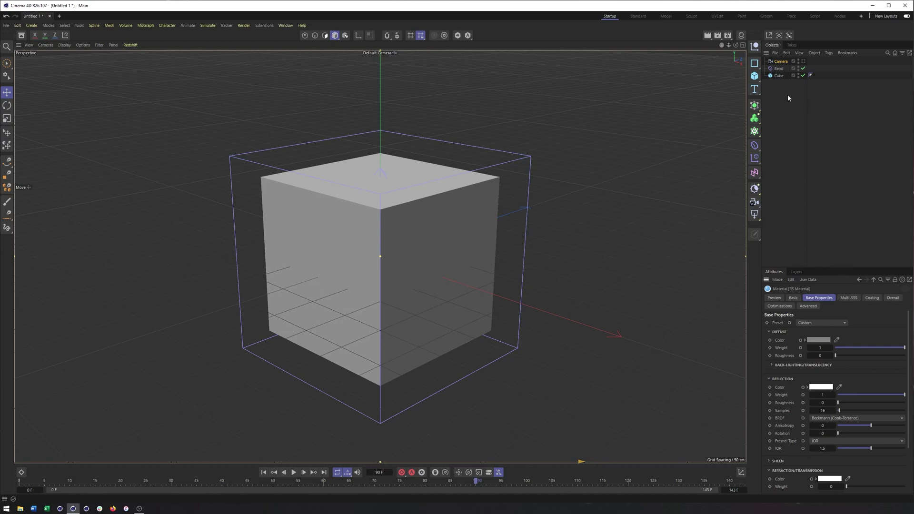
- Delete the Camera and Bend objects, leaving only the Cube selected
left_click(780, 69, "ctrl")
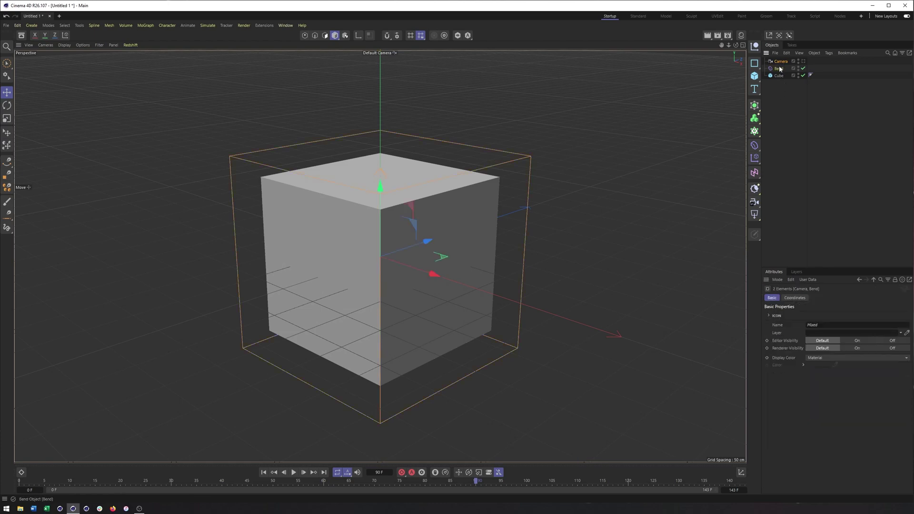
key("Delete")
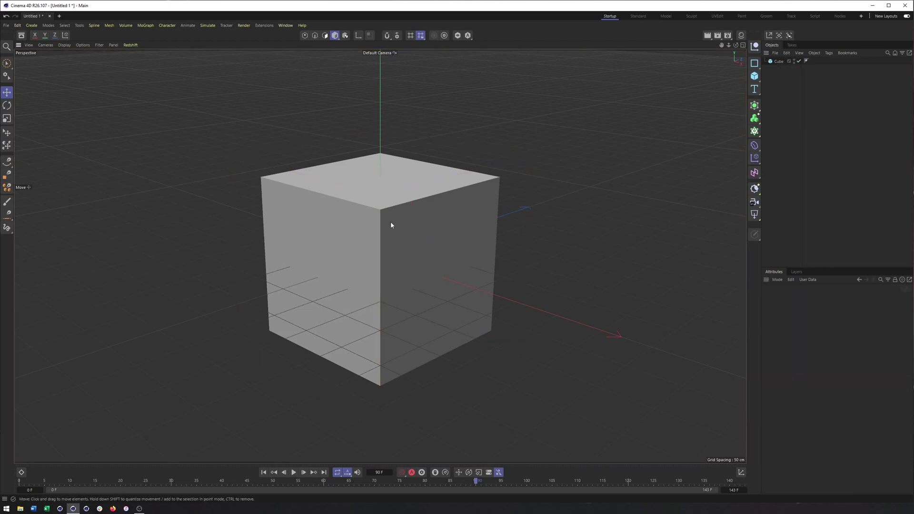
left_click_drag(390, 221, 390, 248, "alt")
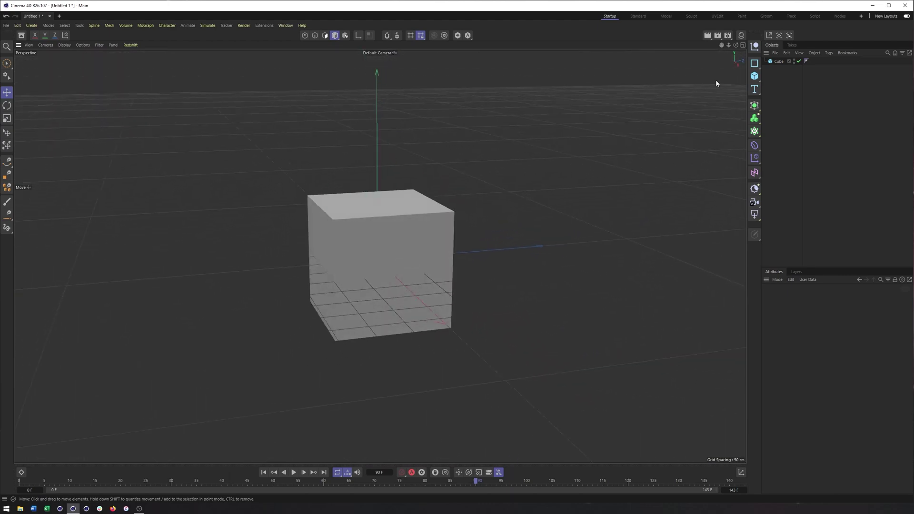
left_click(779, 61)
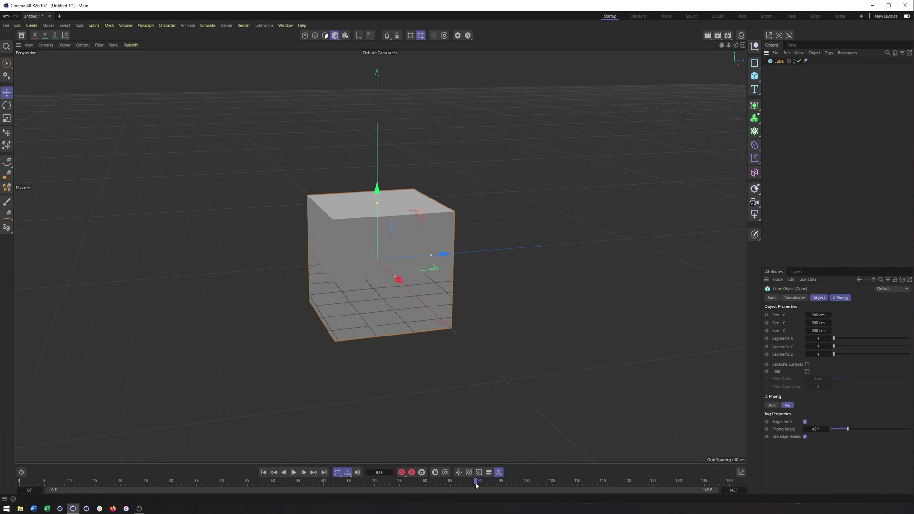
- Return to frame 0, shorten the preview range, and show the cube's coordinates at 0 cm
left_click_drag(476, 485, 18, 485)
left_click_drag(714, 491, 284, 498)
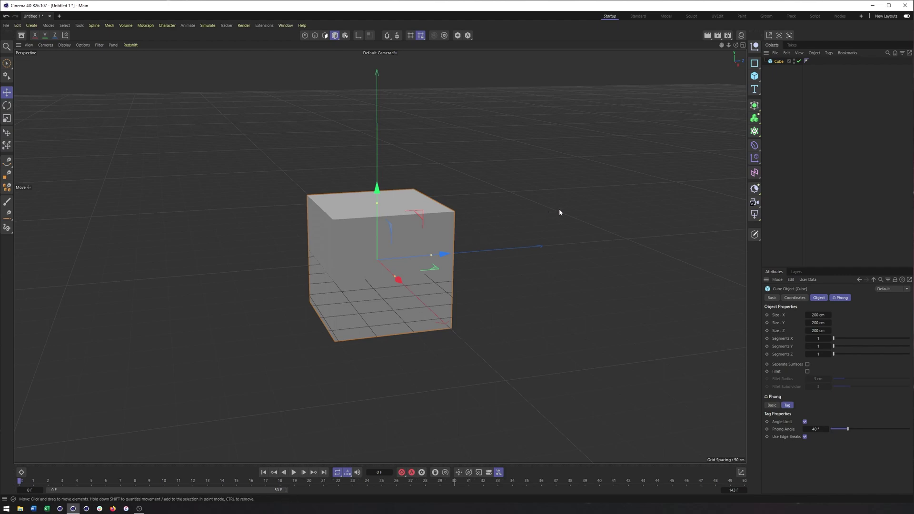
middle_click_drag(560, 212, 503, 247, "alt")
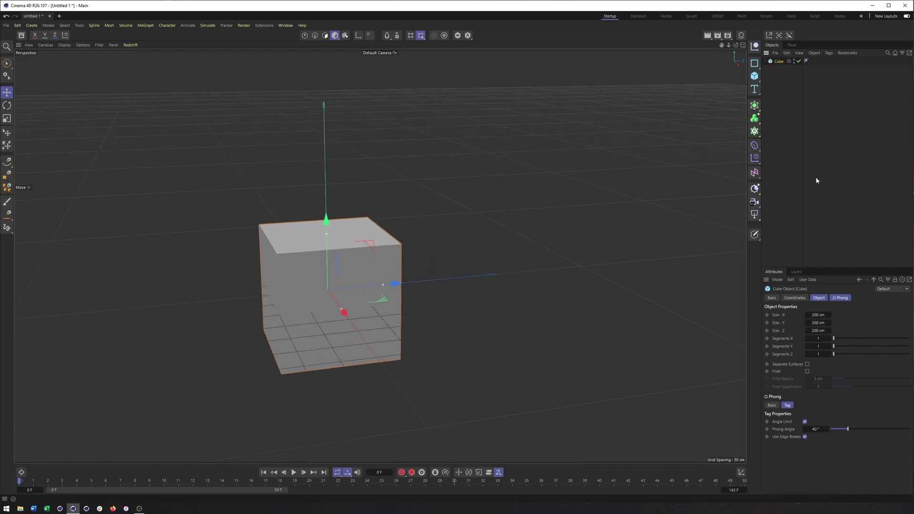
left_click(795, 297)
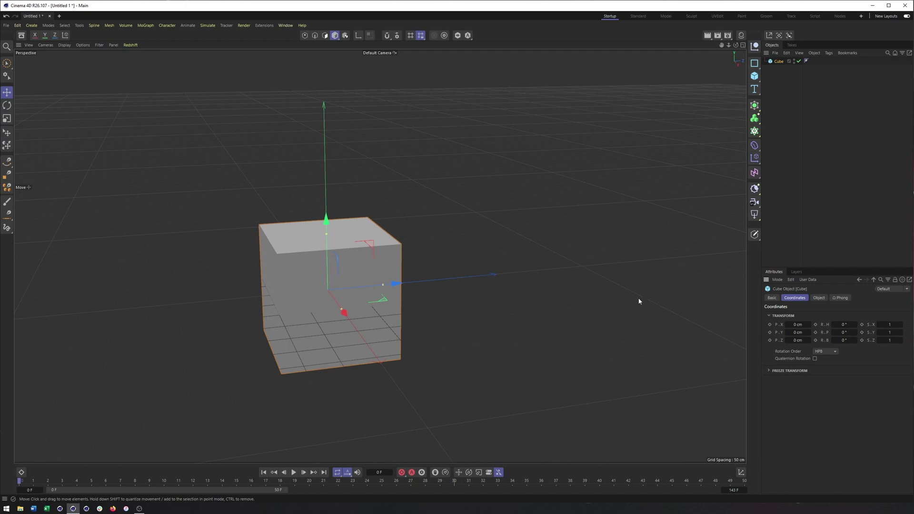
left_click_drag(550, 309, 468, 310, "alt")
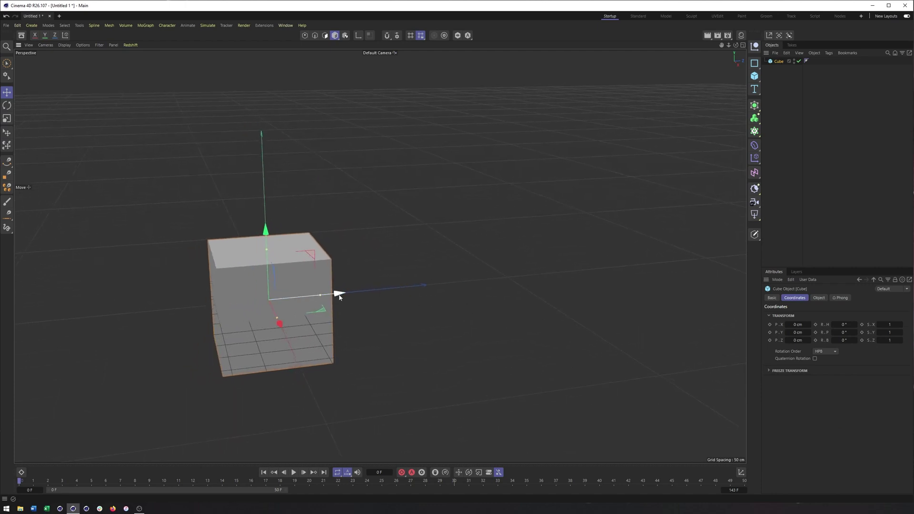
mouse_move(340, 297)
left_mouse_down()
mouse_move(402, 289)
mouse_move(243, 302)
mouse_move(391, 291)
mouse_move(347, 302)
mouse_move(337, 292)
left_mouse_up()
- Key the cube's Z position at 0 cm on frame 0 and about 1281 cm on frame 30
left_click(770, 340)
left_click_drag(20, 482, 341, 491)
left_click_drag(418, 491, 453, 481)
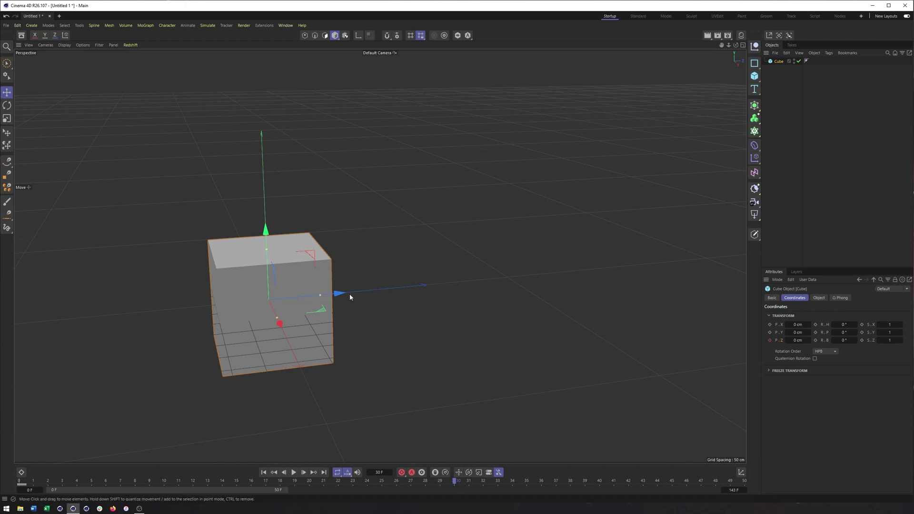
left_click_drag(338, 295, 614, 256)
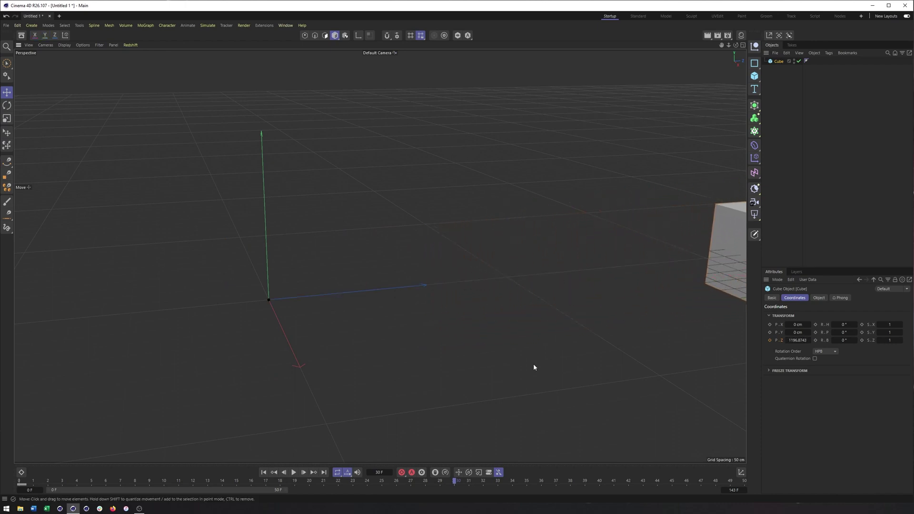
left_click(770, 340)
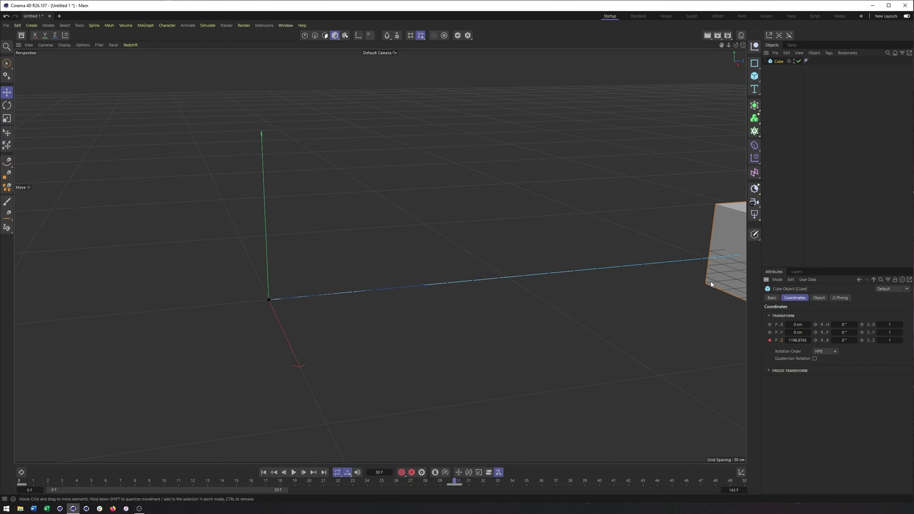
- Push the cube further along Z and re-record the frame 30 Z keyframe, checking the motion path
left_click_drag(687, 292, 476, 306, "alt")
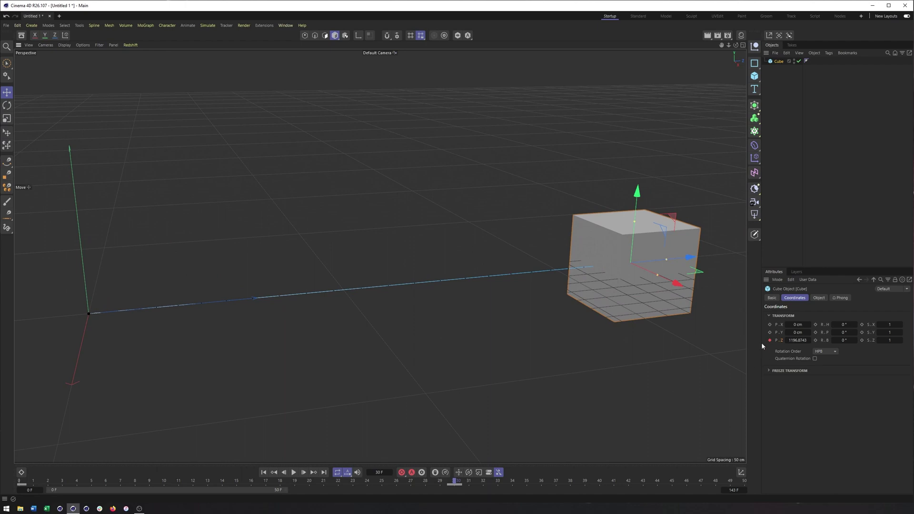
mouse_move(526, 319)
left_mouse_down("alt")
mouse_move(510, 316)
mouse_move(542, 317)
left_mouse_up("alt")
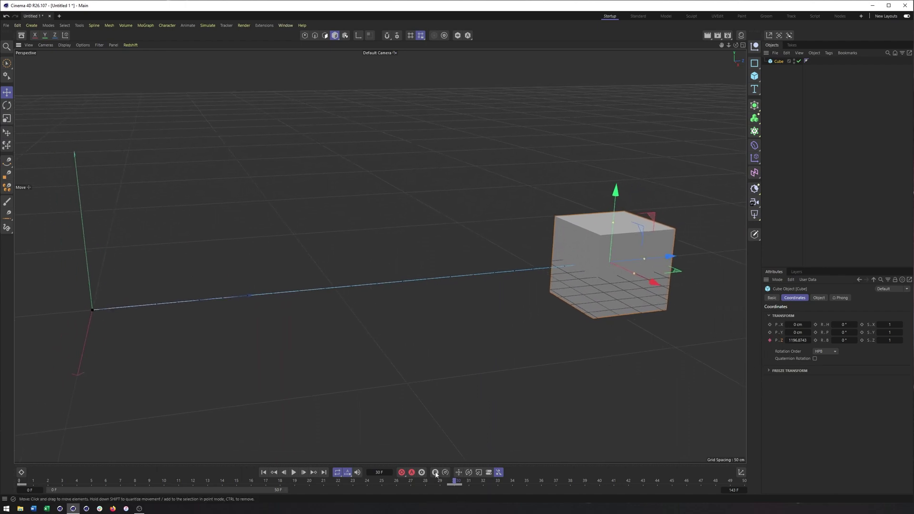
left_click_drag(669, 258, 699, 252)
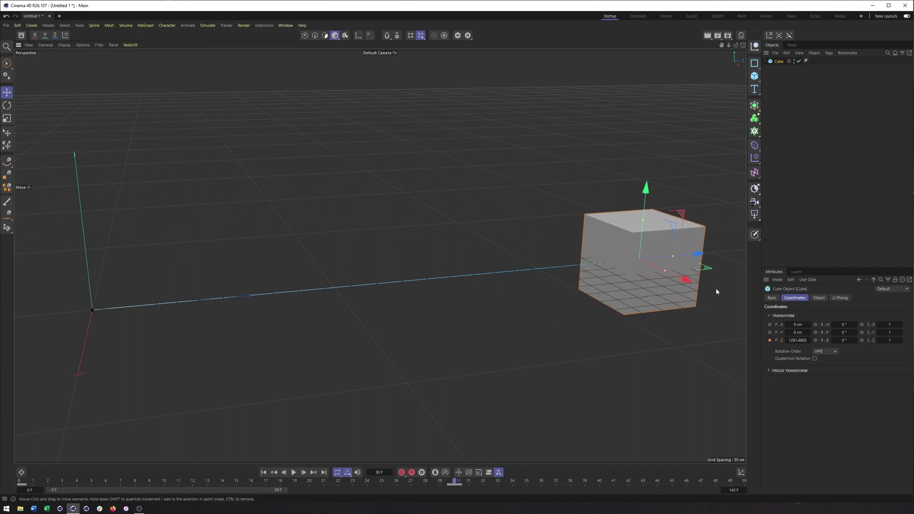
left_click(770, 340)
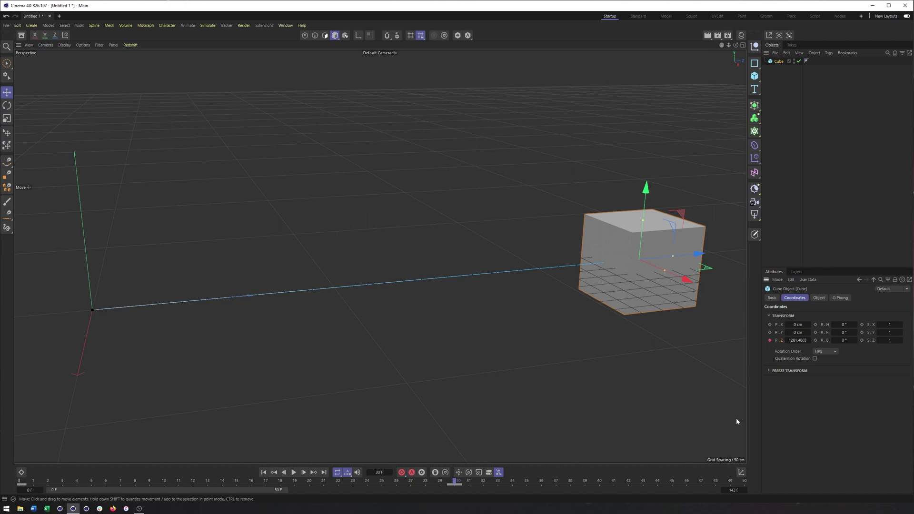
left_click(770, 341, "shift")
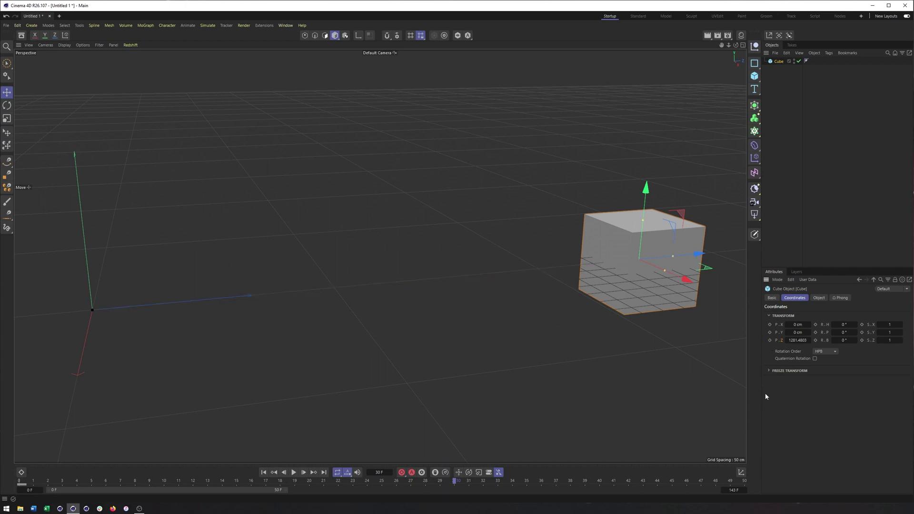
left_click(770, 340)
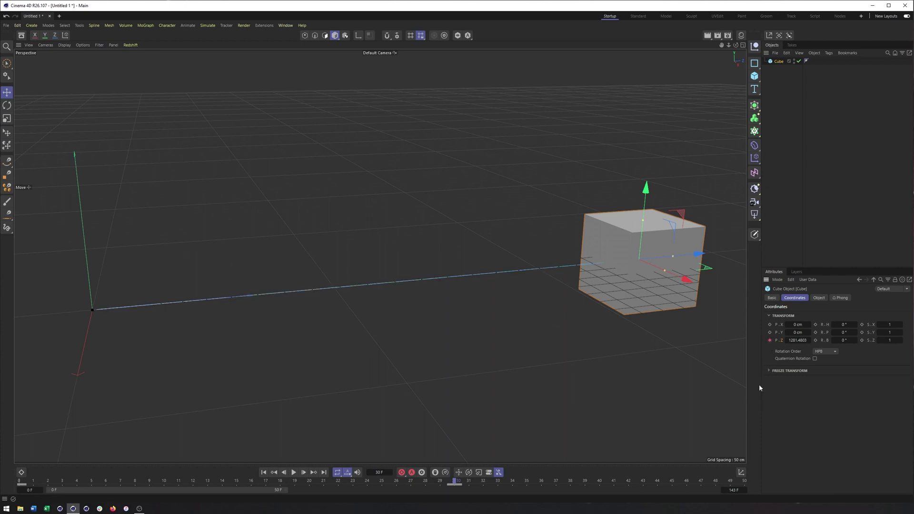
right_click(780, 342)
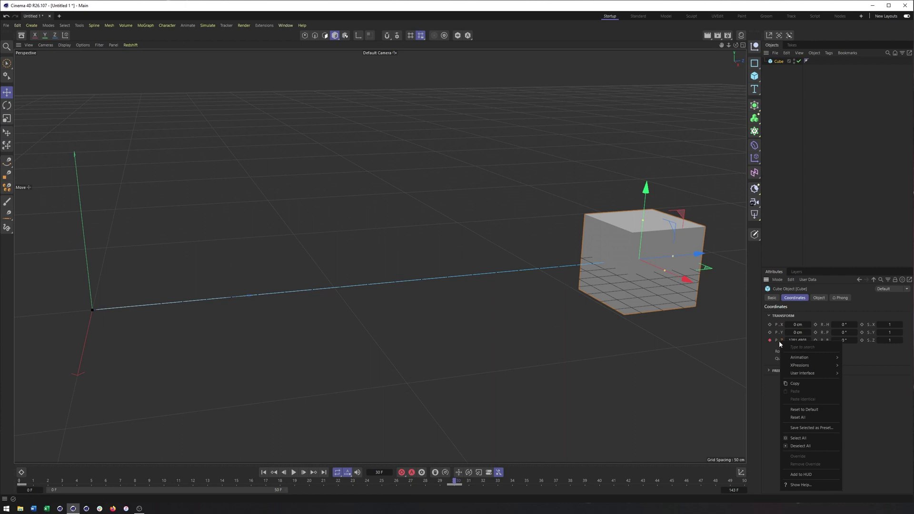
- Dismiss the P.Z context menu and start playing the cube's animation
mouse_move(794, 358)
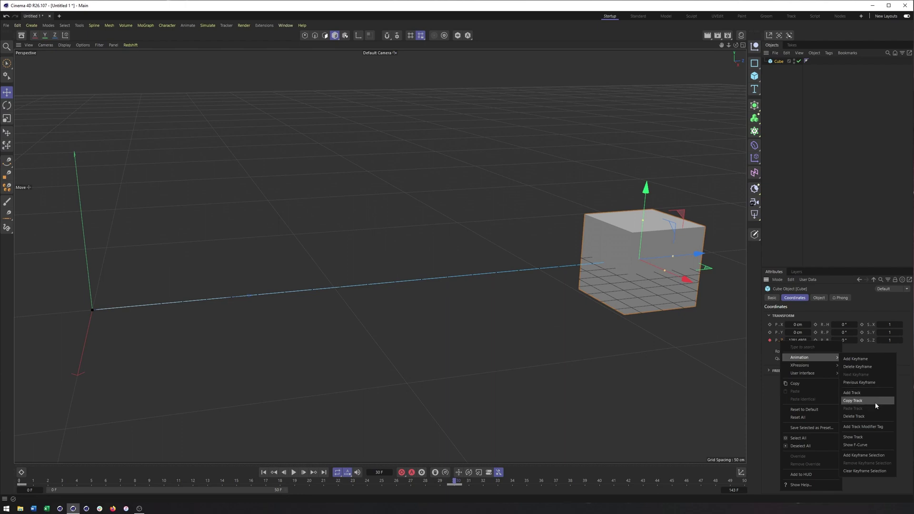
mouse_move(825, 368)
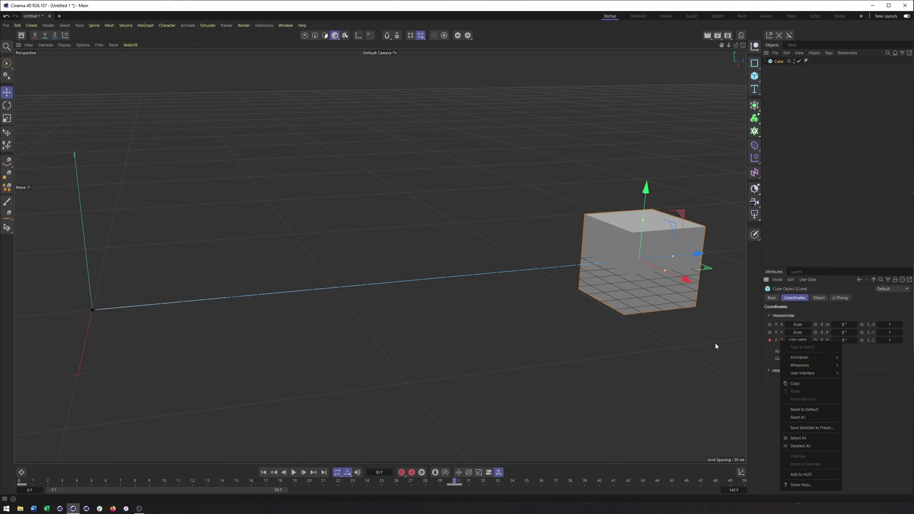
left_click(758, 349)
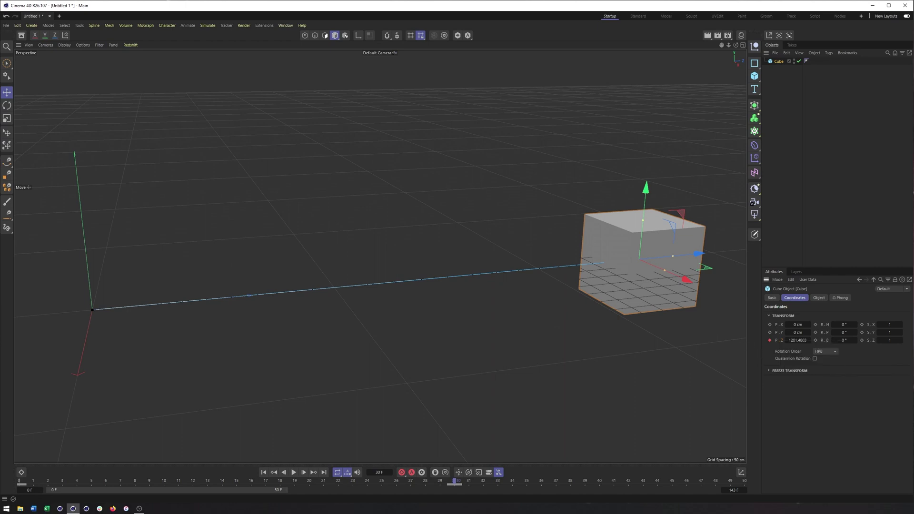
left_click(294, 472)
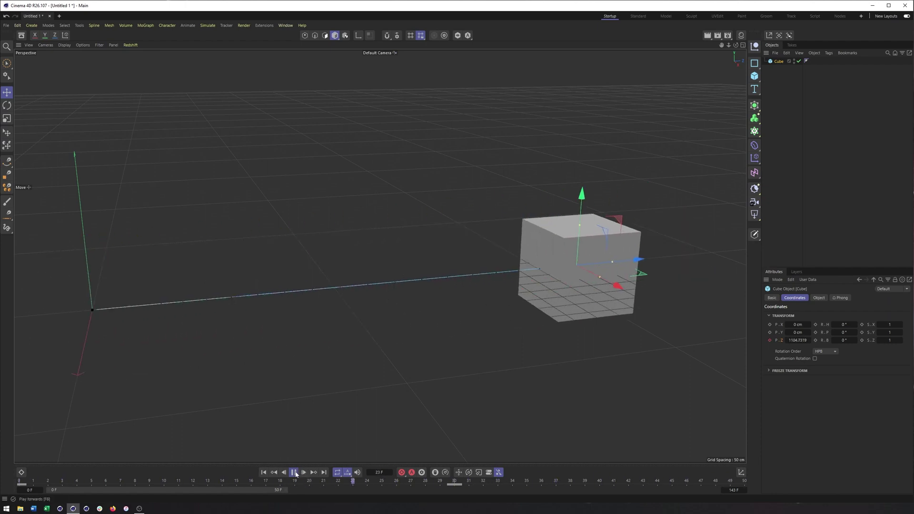
- Stop playback near frame 29 and show the frame-30 key's properties: Spline, Auto No Overshoot
left_click(294, 473)
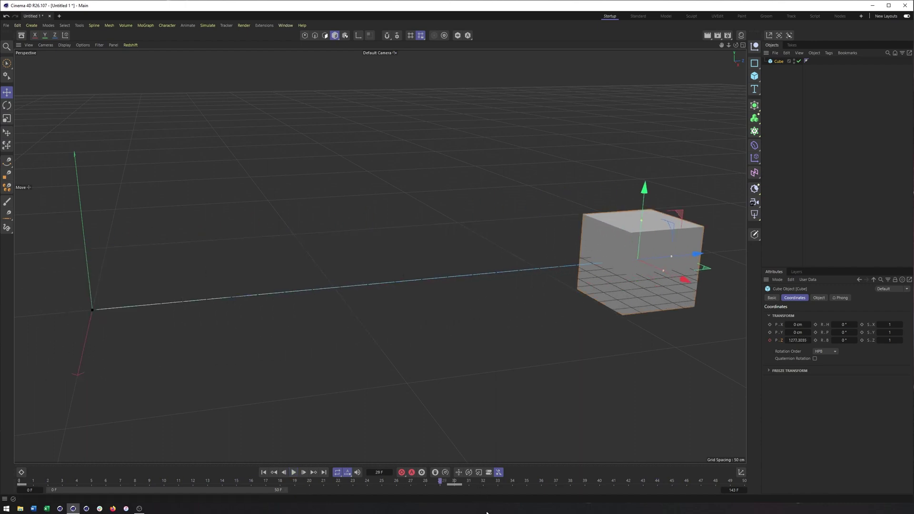
left_click(454, 485)
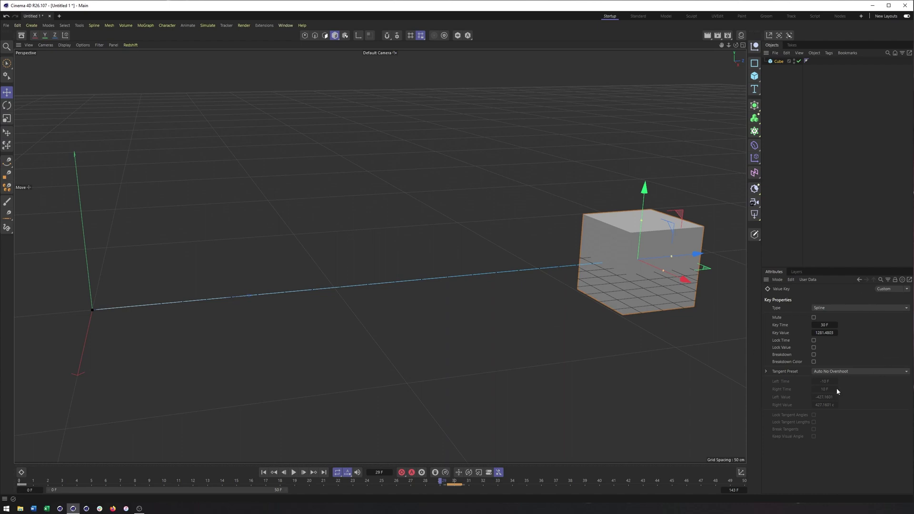
- Inspect the key's time and value, then return to frame 30 with the cube's coordinates shown
left_click(787, 324)
left_click(784, 334)
left_click(457, 485)
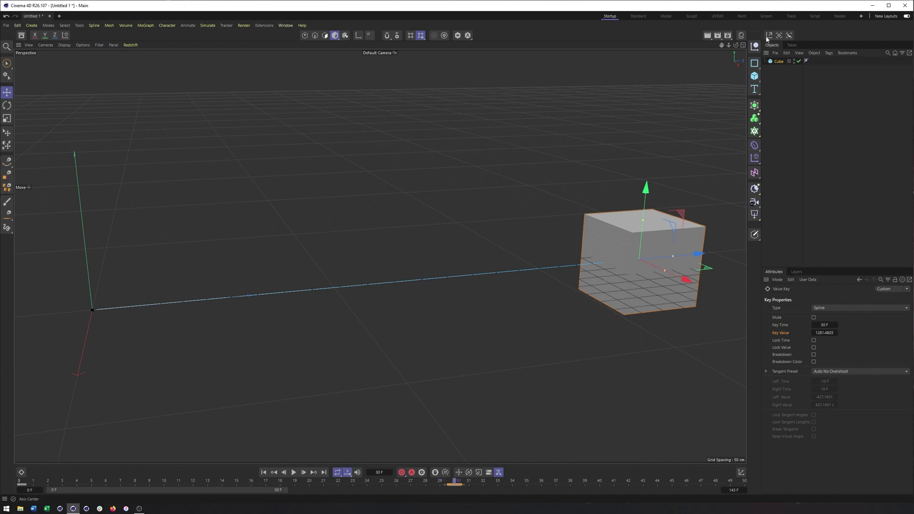
left_click(779, 61)
- Key P.X and P.Y at frame 30, select all three keys, and open the Dope Sheet
left_click(770, 325)
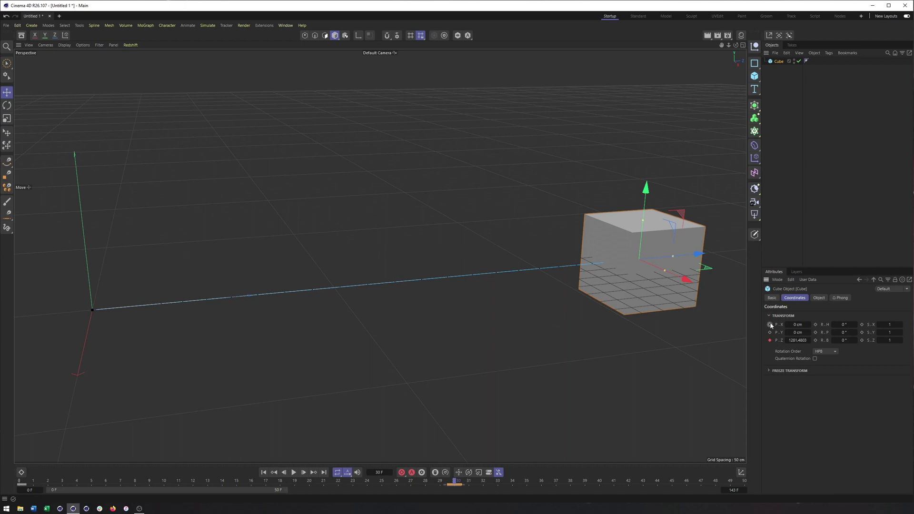
left_click(770, 333)
left_click(447, 485)
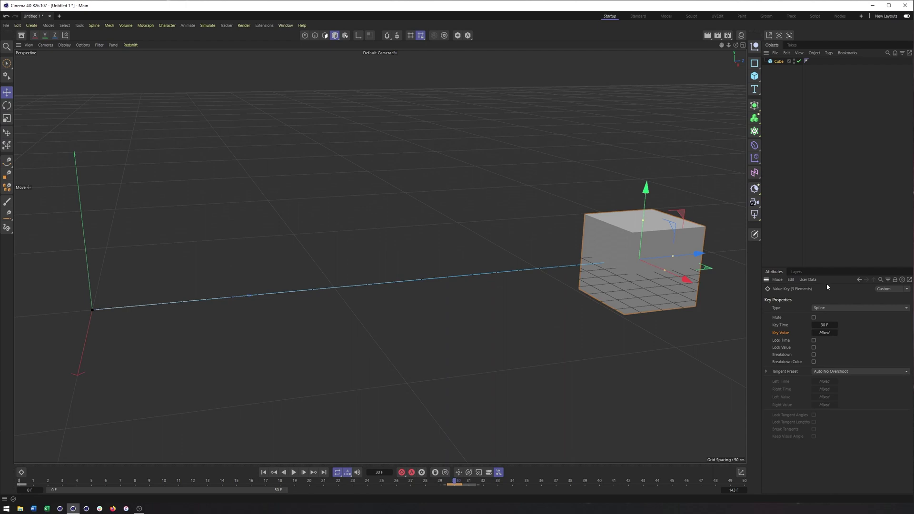
left_click(778, 61)
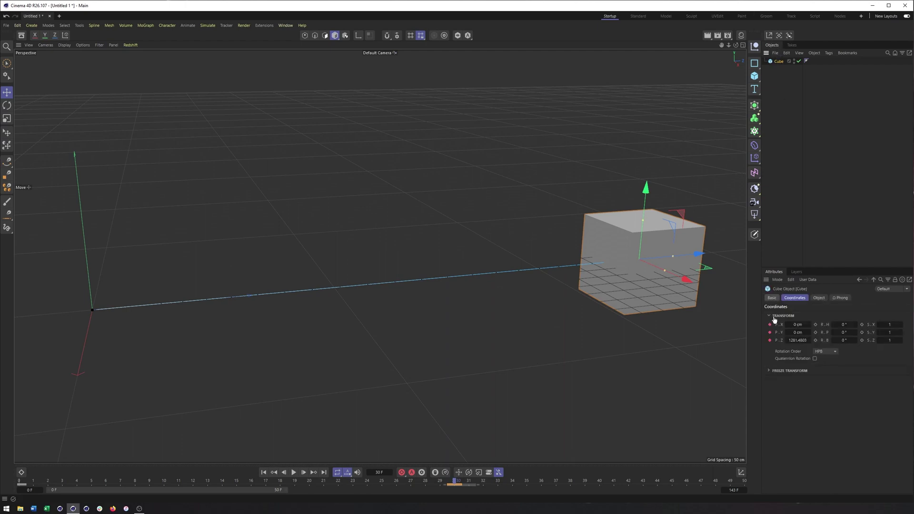
left_click(21, 473)
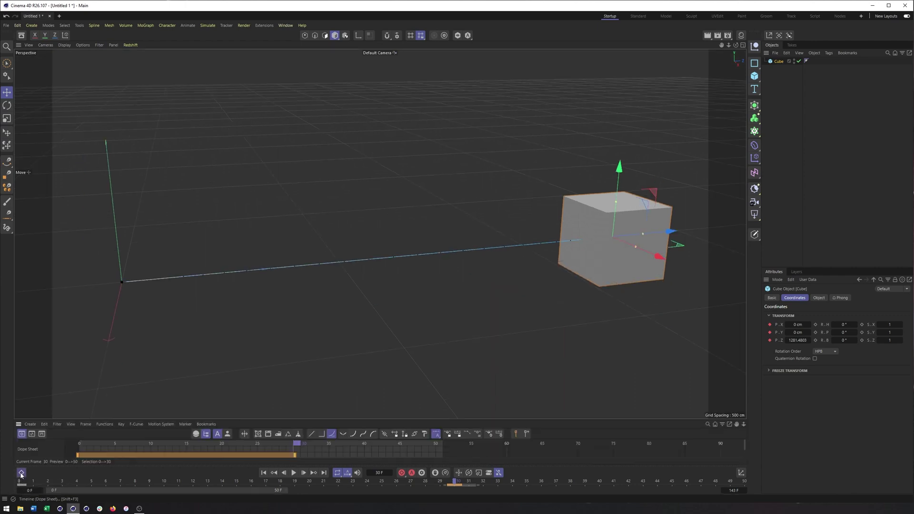
- Enlarge the Dope Sheet and expand the Cube track to show Position
left_click_drag(119, 420, 142, 312)
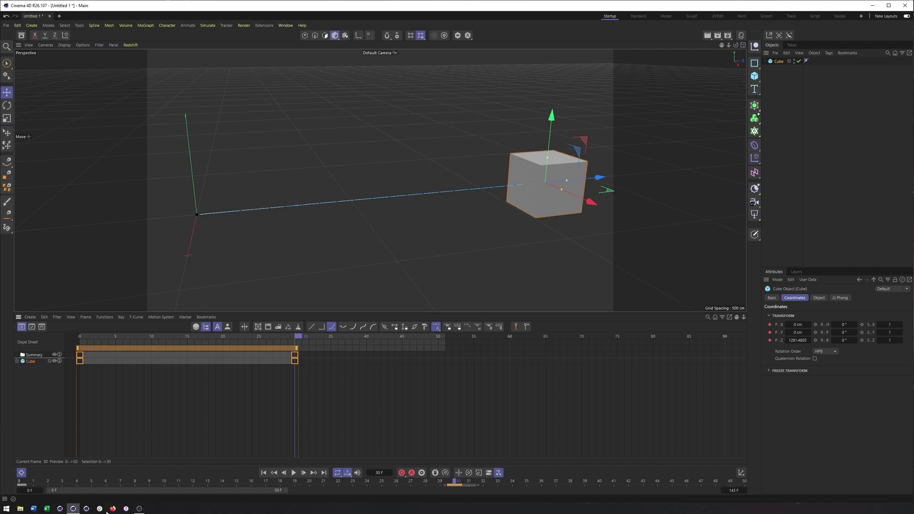
left_click(17, 361)
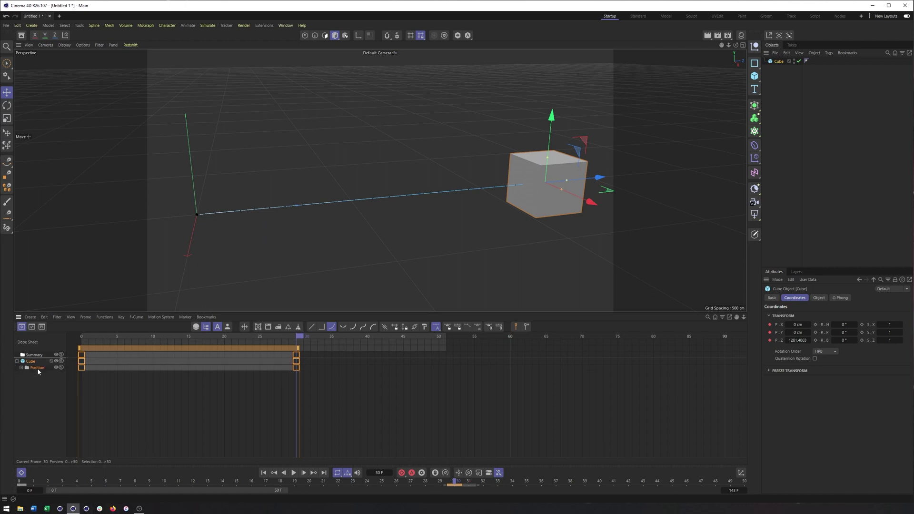
left_click(37, 368)
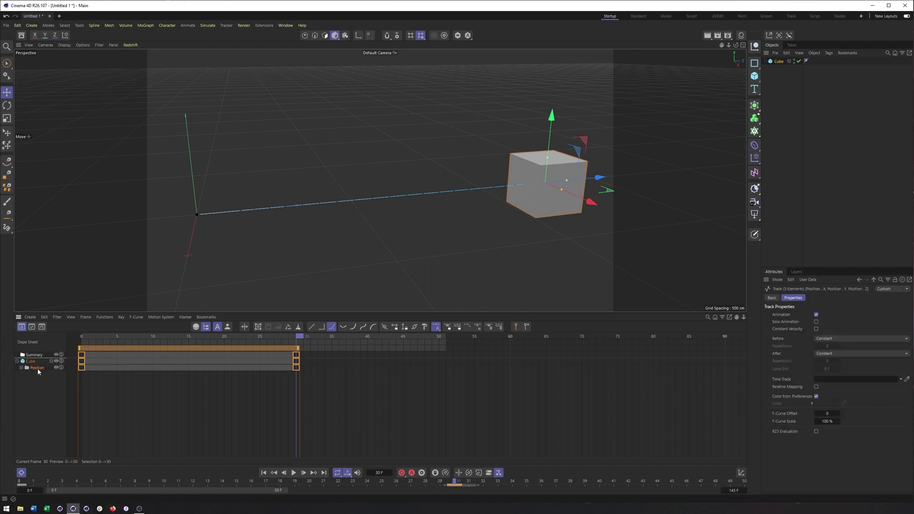
left_click(424, 370)
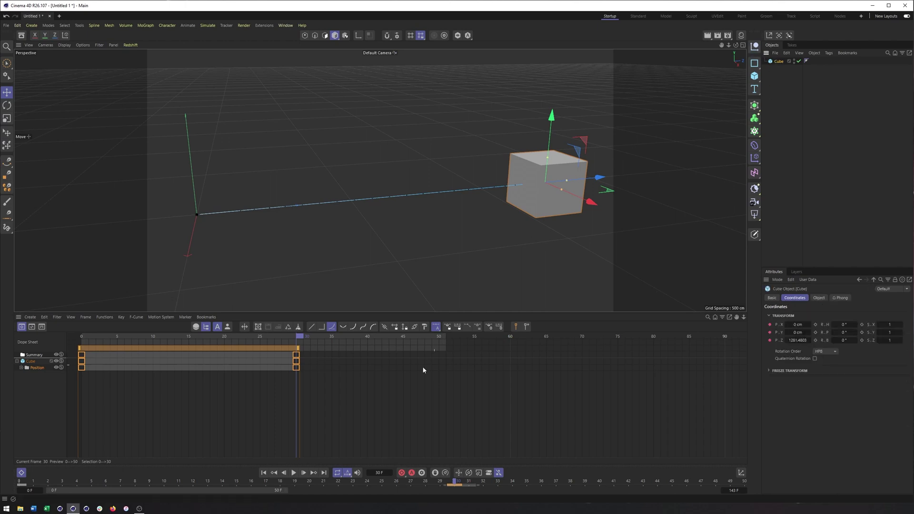
- Add rotation and scale keys at frame 30, remove those tracks, then split Position into X, Y, Z
left_click(816, 324)
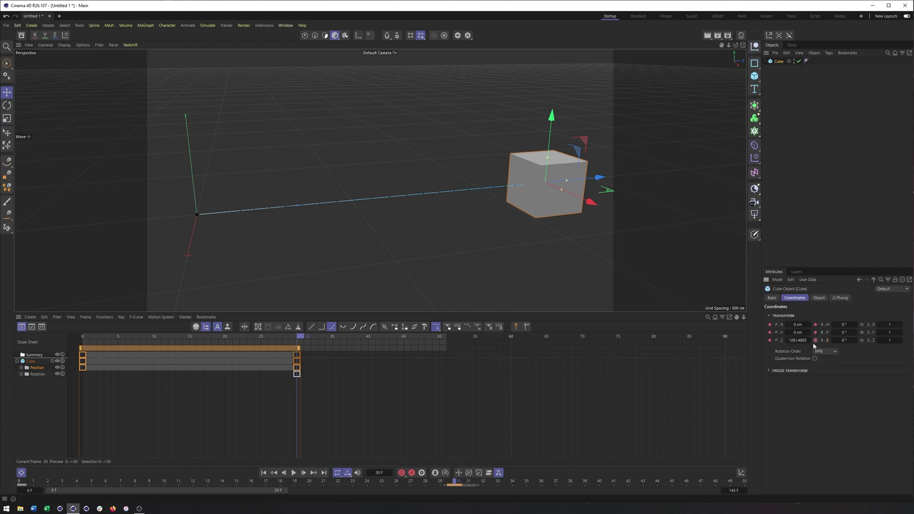
left_click(862, 325)
left_click(21, 375)
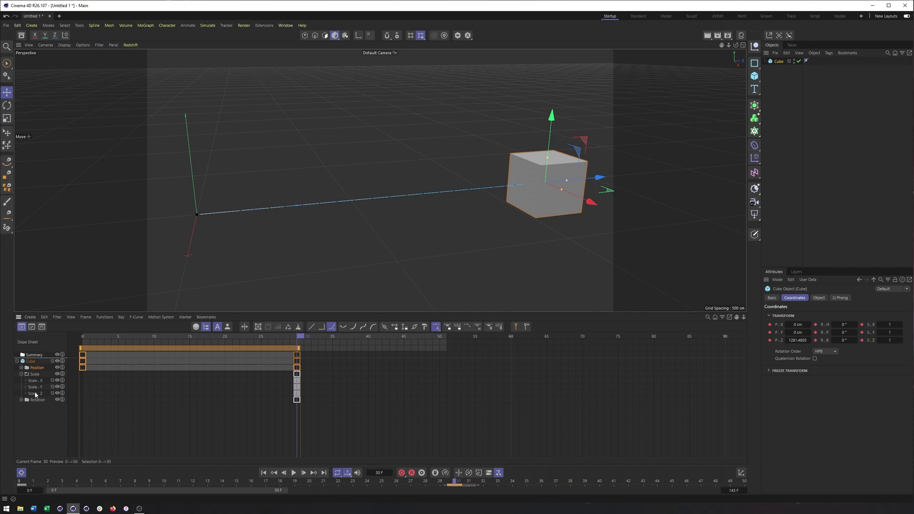
left_click(22, 374)
key("ctrl+z")
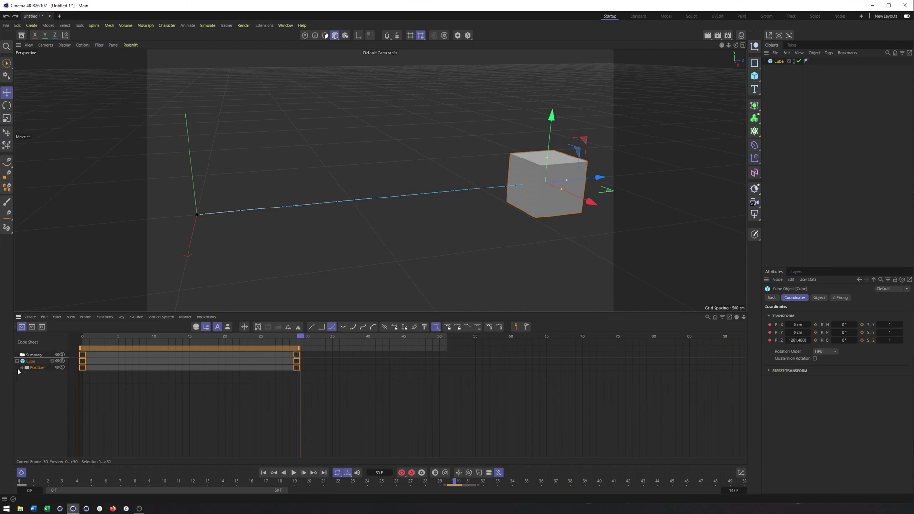
left_click(21, 368)
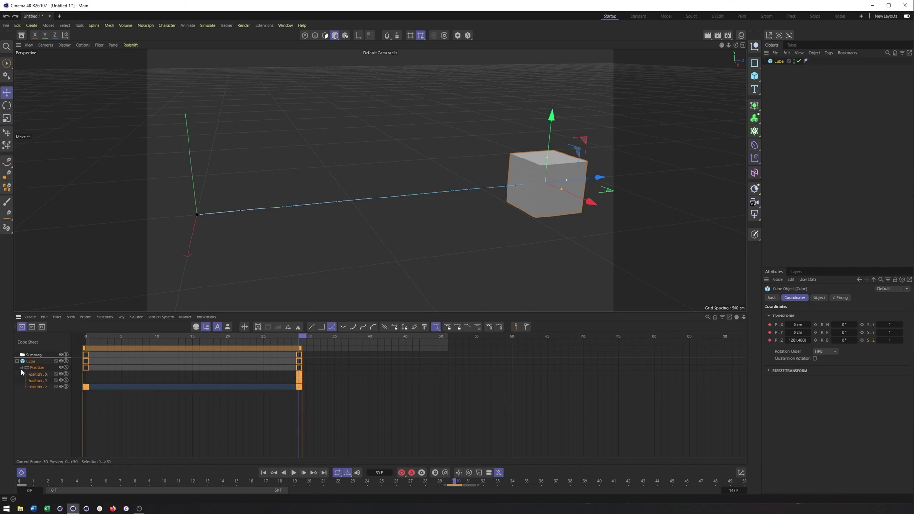
- Select the cube's Position.X, Position.Y and Position.Z tracks in the Dope Sheet
left_click(43, 399)
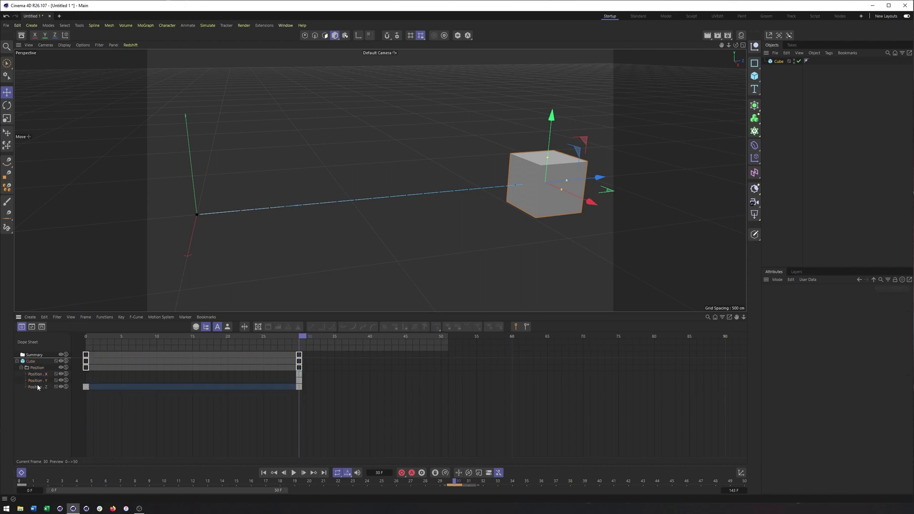
left_click(39, 375)
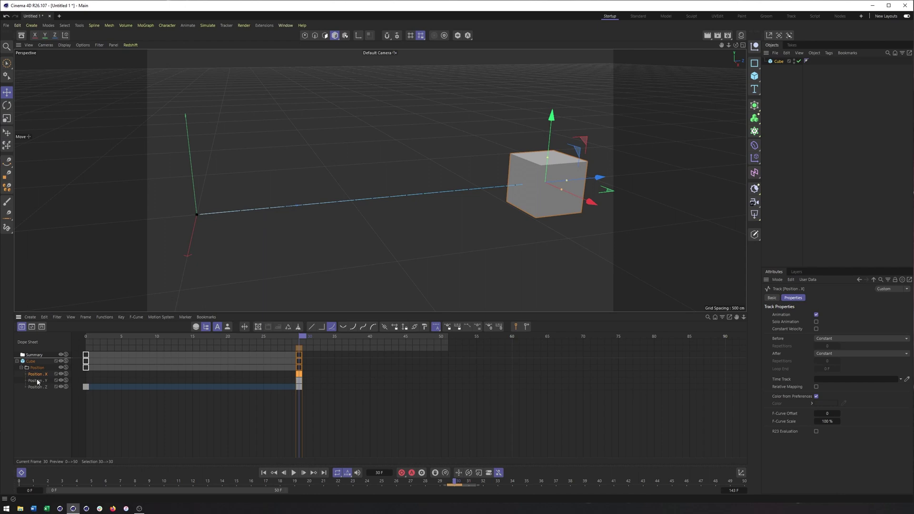
left_click(38, 381)
left_click(40, 387)
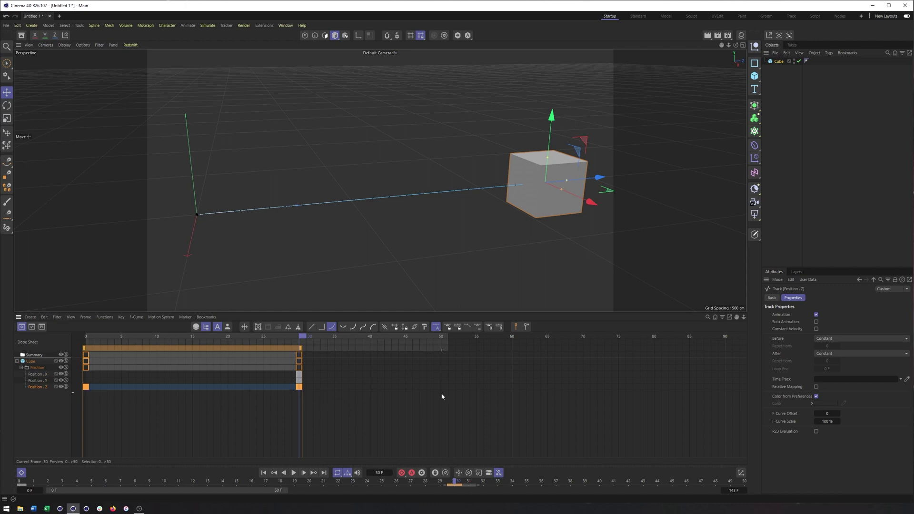
- Delete the X and Y position keys, scrub back to frame 0, and show the Position.Z curve
left_click(782, 61)
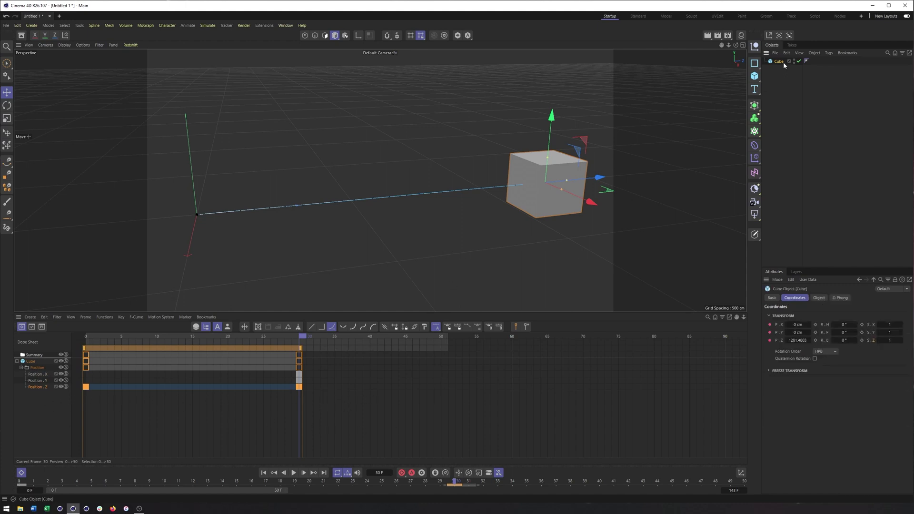
left_click(770, 325, "ctrl+shift")
left_click(770, 333, "ctrl+shift")
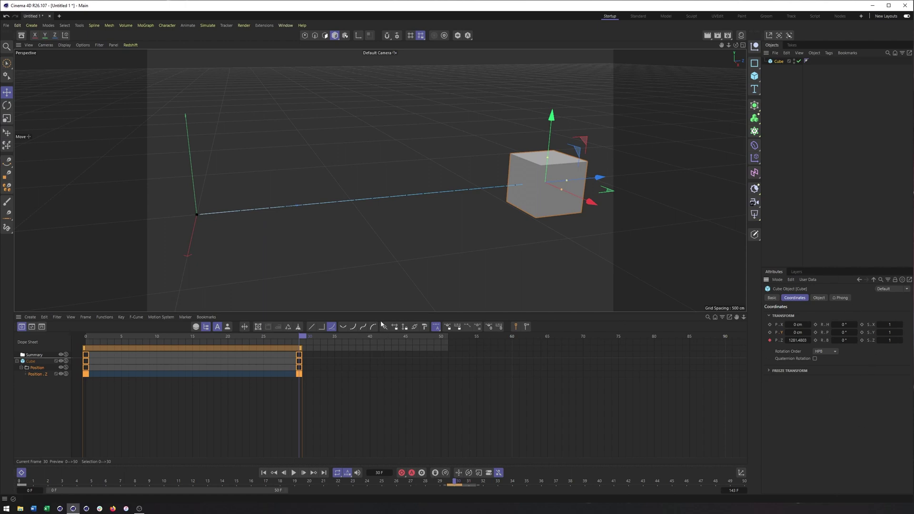
left_click_drag(302, 337, 112, 405)
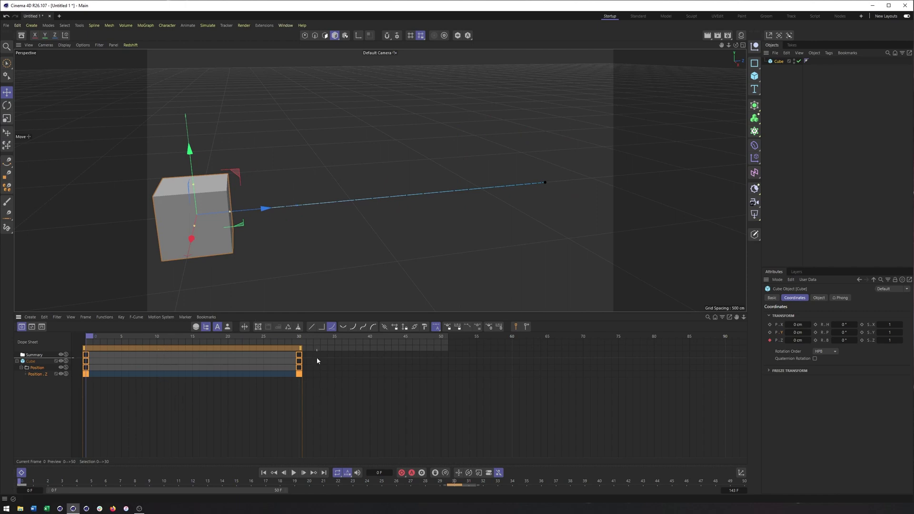
left_click(32, 327)
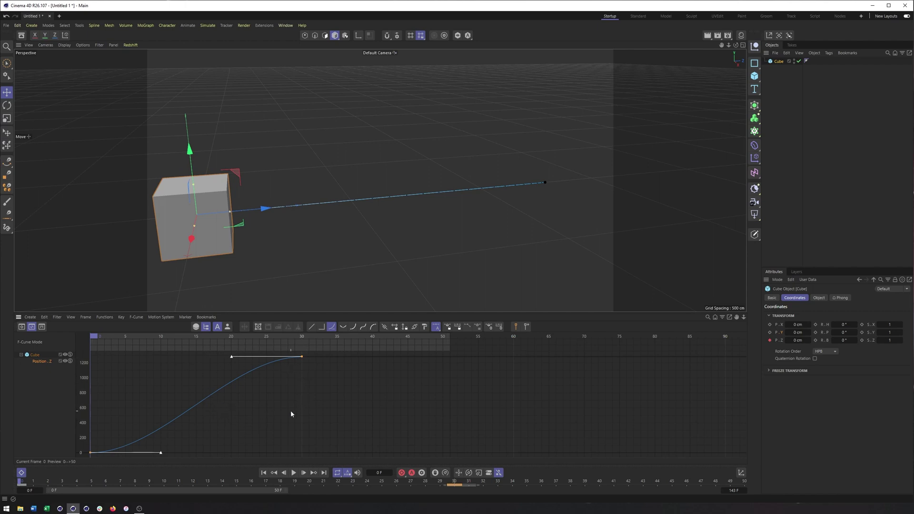
- Pan, zoom and reframe the F-Curve graph to inspect the Position.Z ease curve at different scales
middle_click_drag(292, 411, 612, 332)
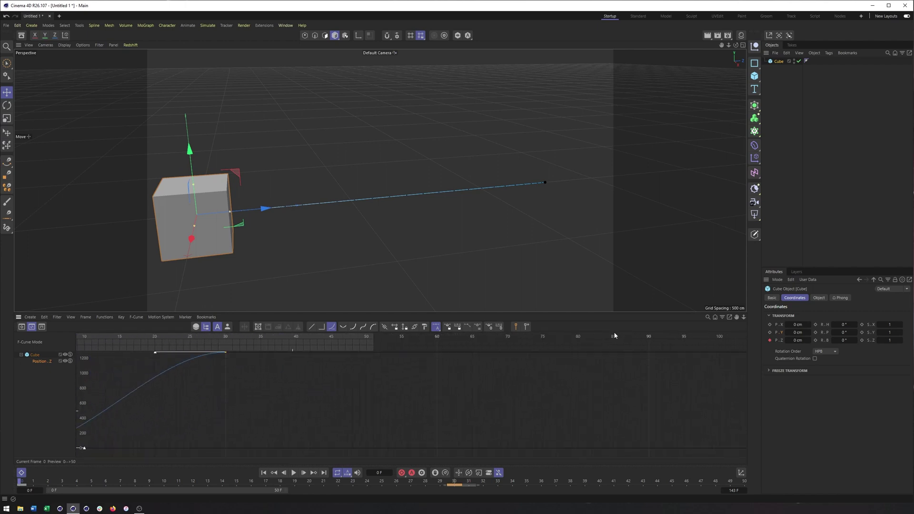
scroll(614, 334, "down", 3)
scroll(613, 334, "up", 3)
key("h")
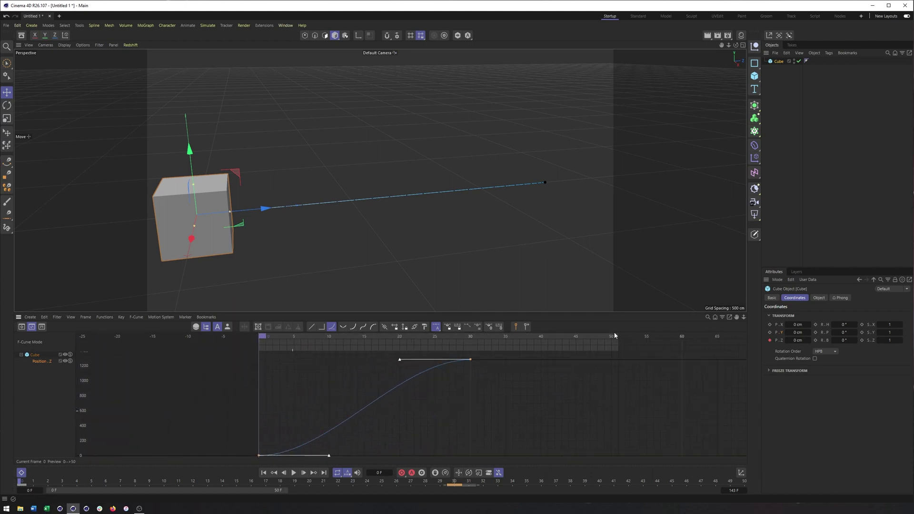
scroll(613, 332, "up", 2)
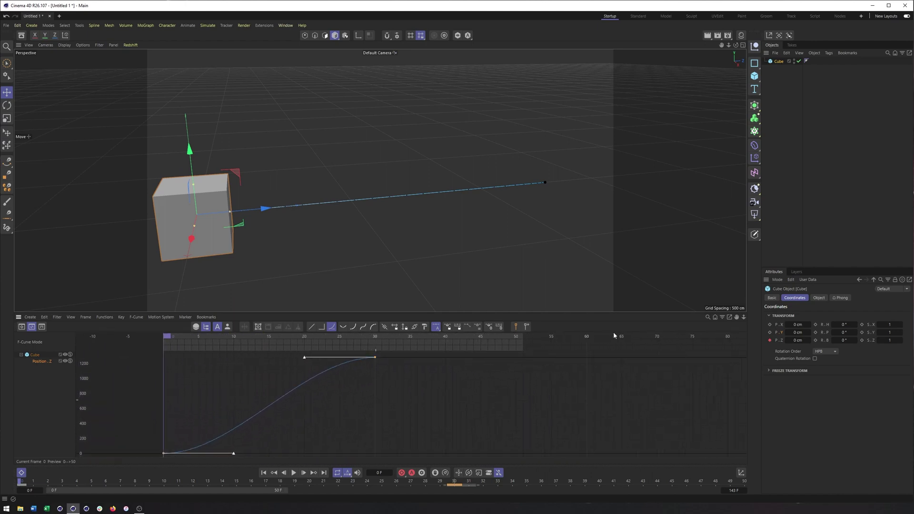
scroll(613, 332, "down", 2)
middle_click_drag(426, 398, 376, 404)
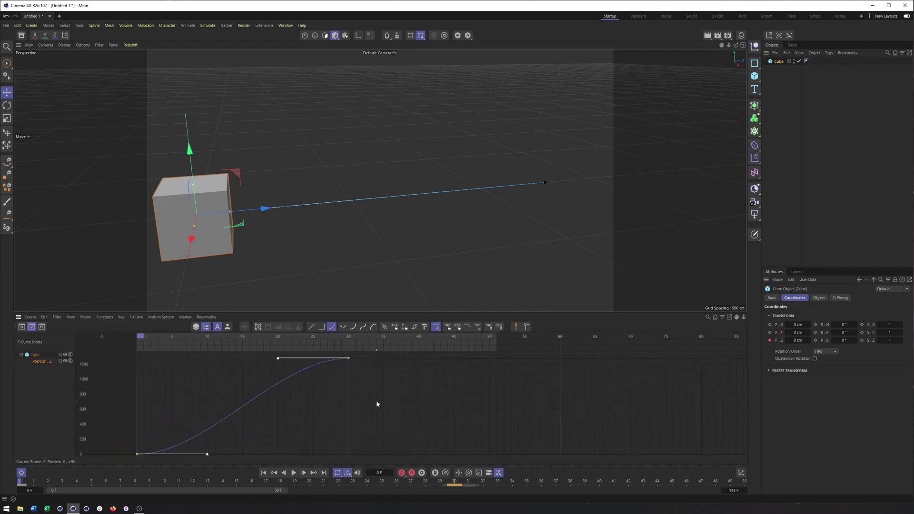
scroll(614, 336, "left", 1)
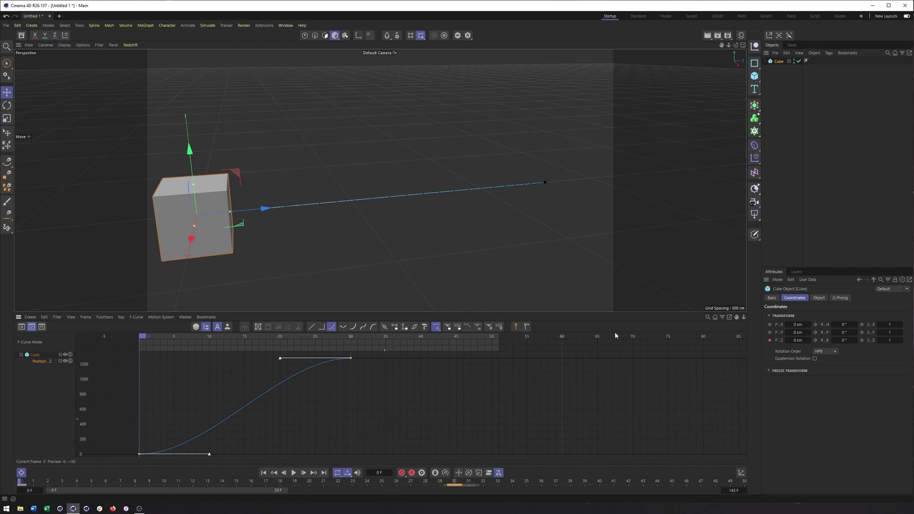
scroll(614, 336, "left", 1)
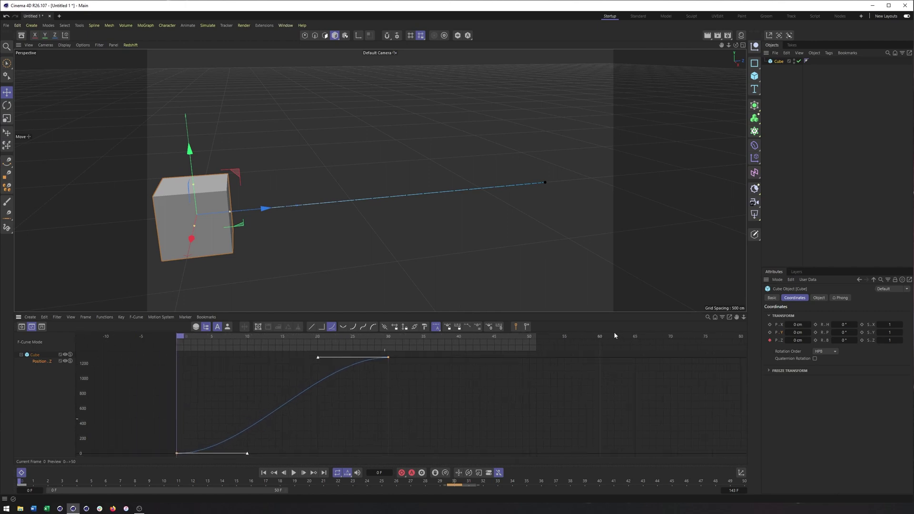
scroll(614, 336, "right", 2)
scroll(614, 336, "right", 1)
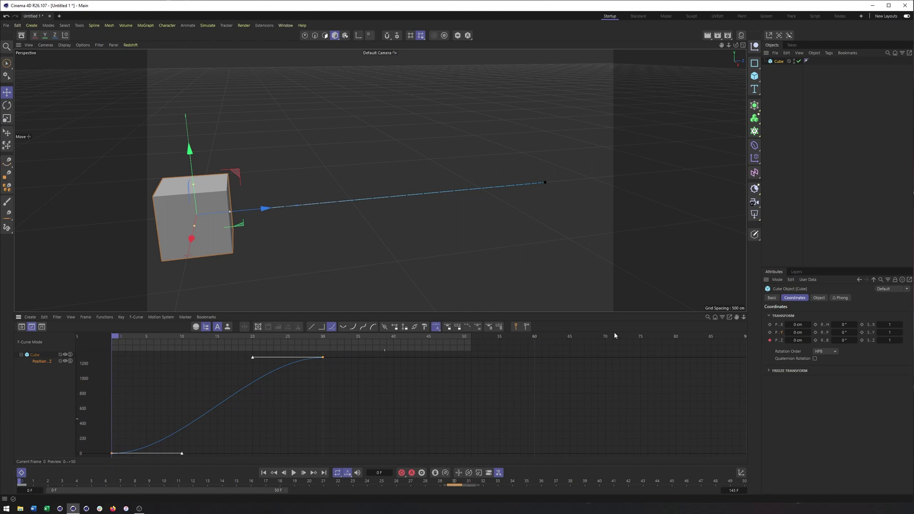
scroll(615, 335, "down", 1)
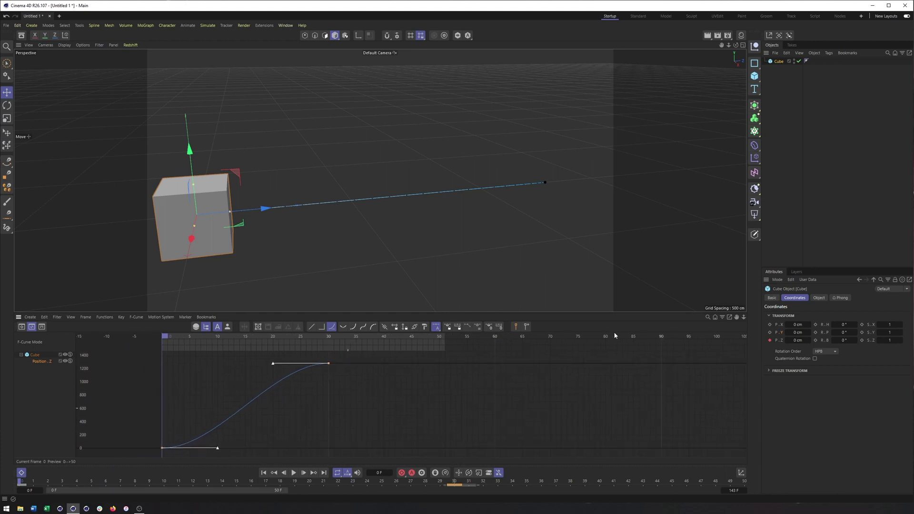
key("h")
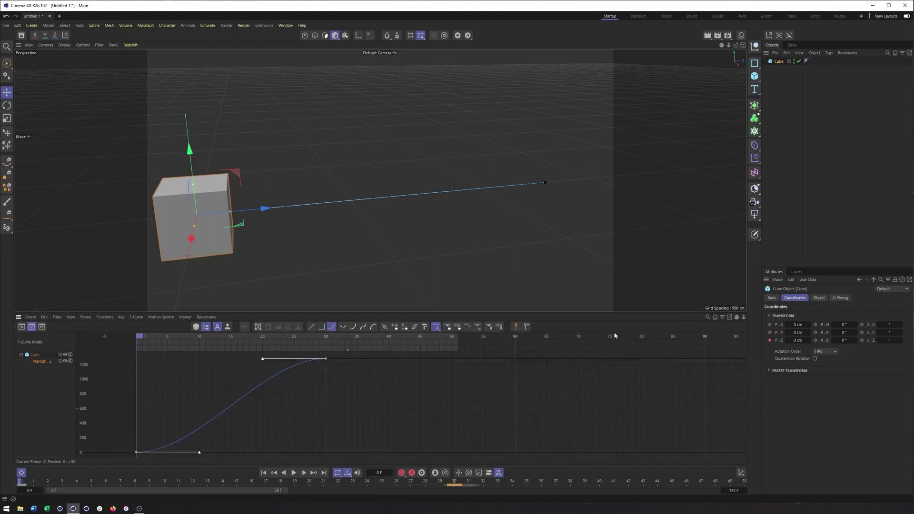
key("h")
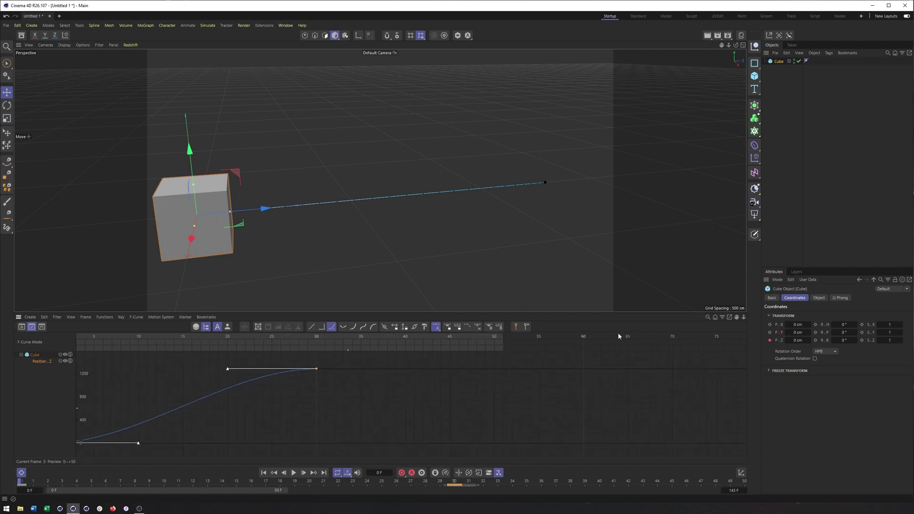
mouse_move(615, 336)
left_mouse_down()
mouse_move(590, 334)
mouse_move(614, 332)
left_mouse_up()
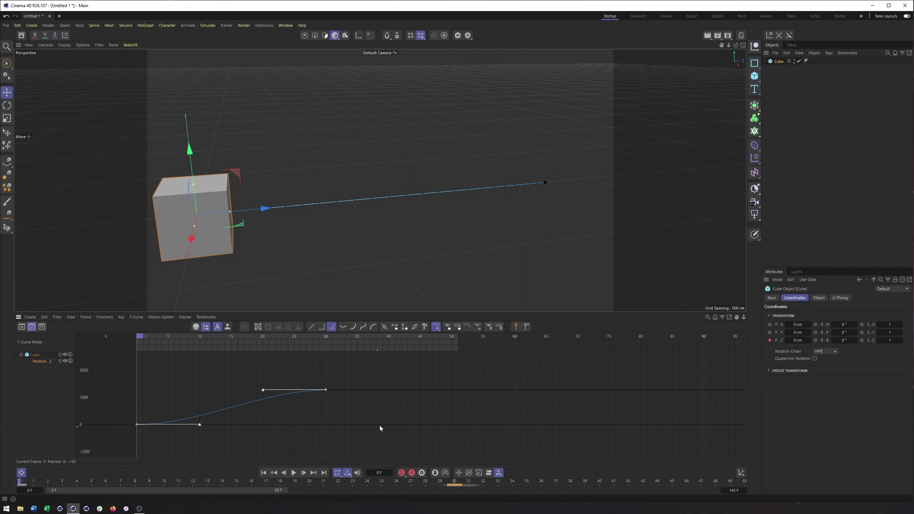
- Fit the whole Position.Z curve (frames 0–30, values 0–1200) into the graph and start selecting the frame-0 key
key("h")
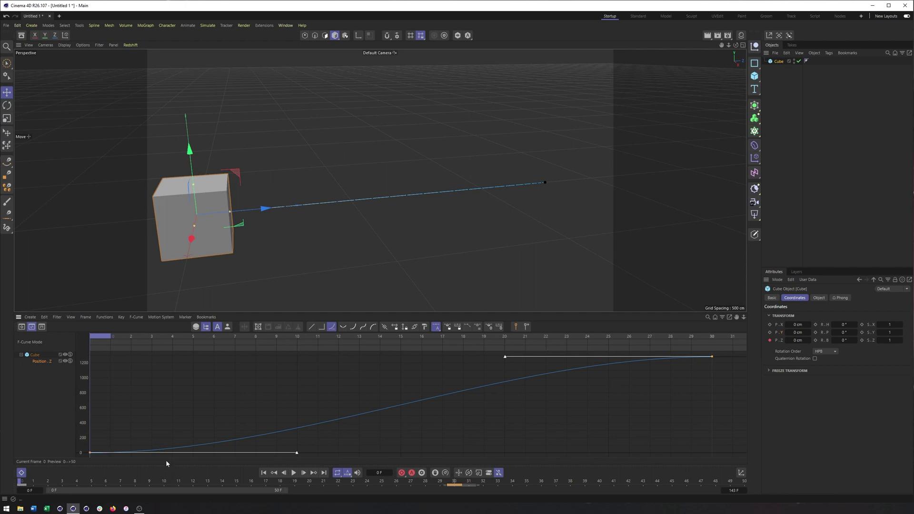
left_click_drag(132, 416, 69, 481)
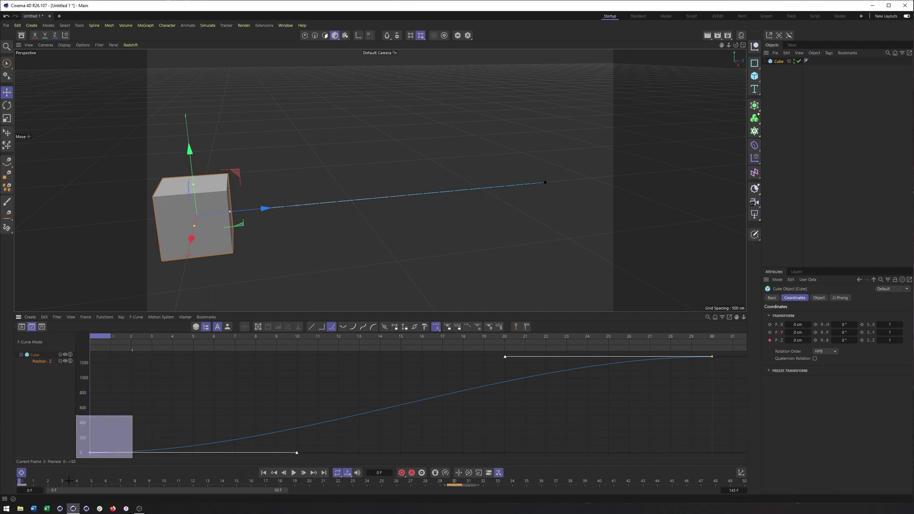
- Set both Position.Z keys at frames 0 and 30 to Linear and play the animation
left_click_drag(68, 481, 90, 485)
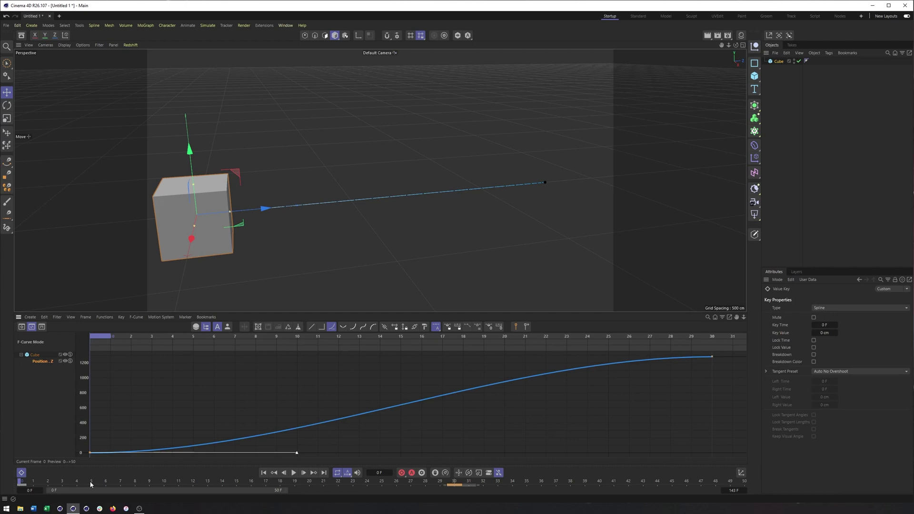
left_click_drag(667, 382, 745, 353, "shift")
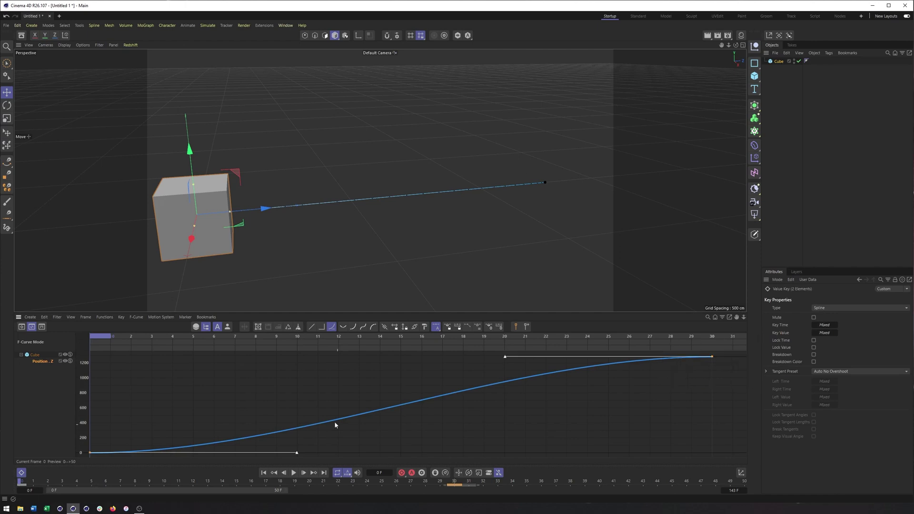
left_click(311, 328)
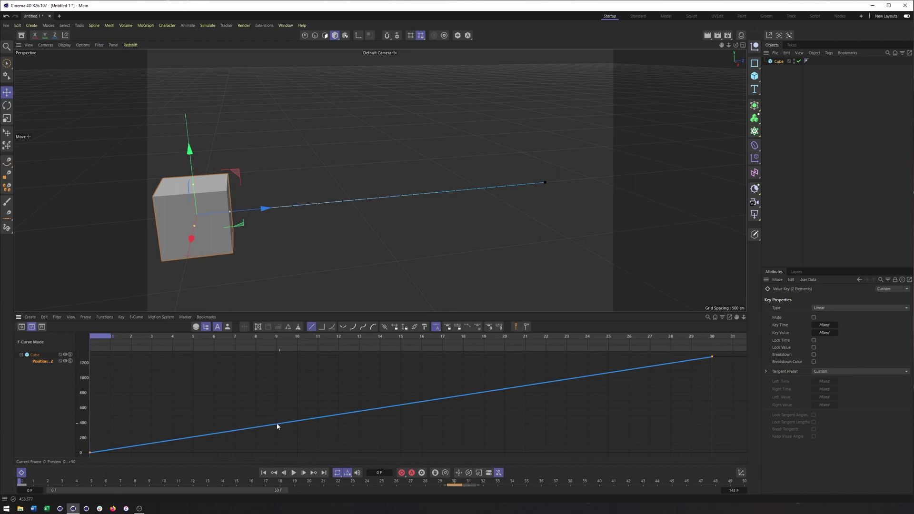
left_click(294, 473)
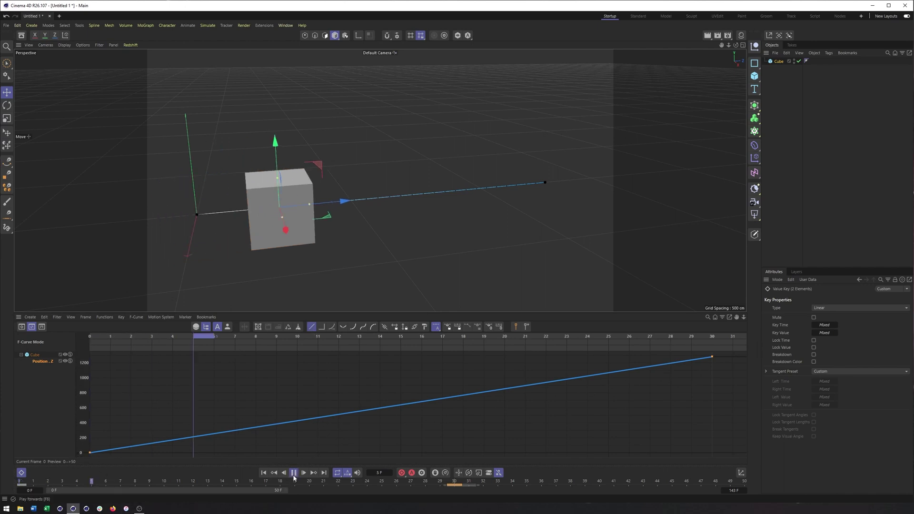
- Switch both Position.Z keys to Step interpolation and pause playback
left_click(322, 327)
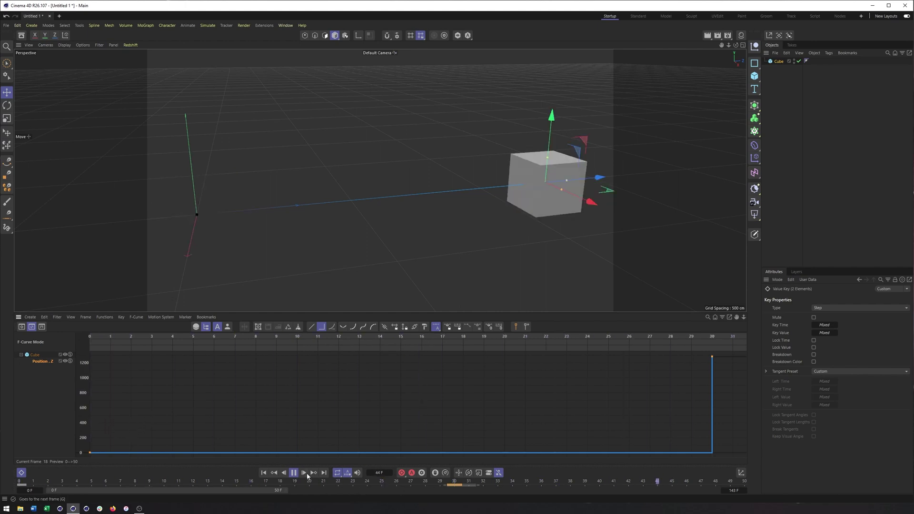
left_click(294, 473)
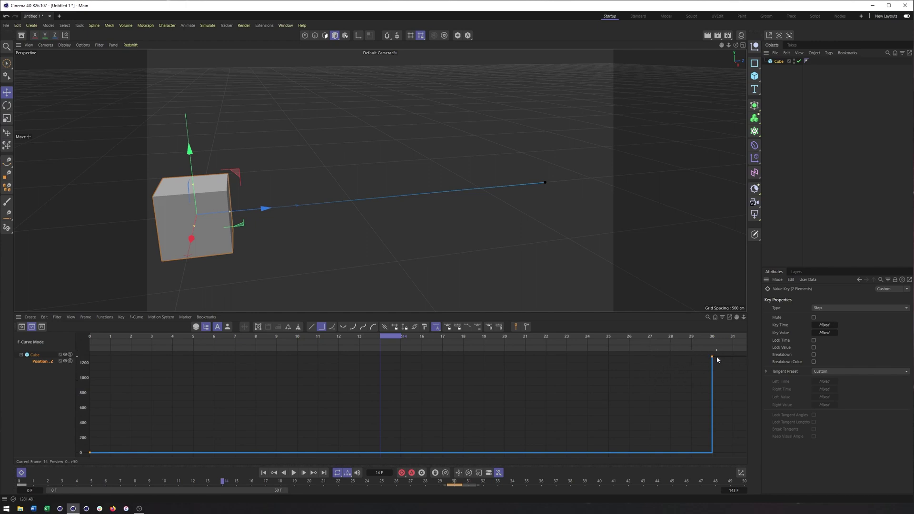
scroll(613, 332, "down", 4)
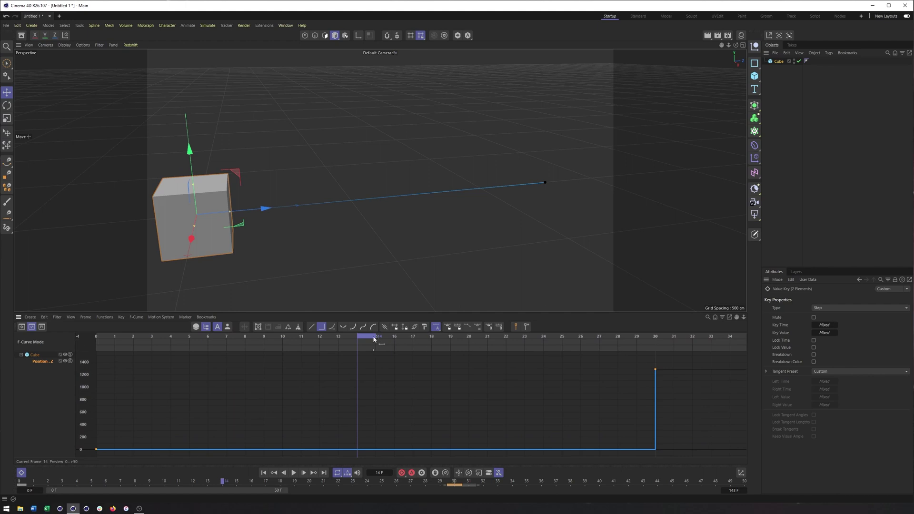
left_click_drag(374, 339, 653, 376)
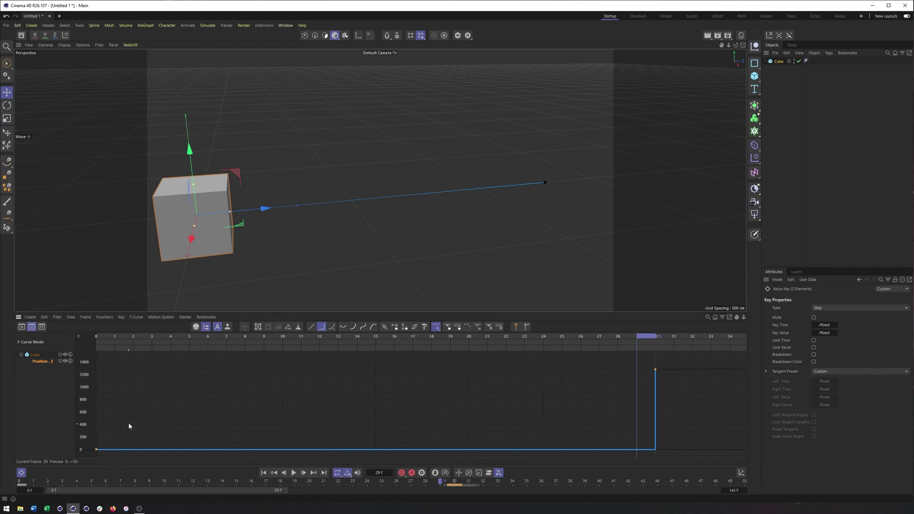
left_click(646, 403)
left_click_drag(652, 374, 694, 364)
mouse_move(656, 402)
left_mouse_down()
mouse_move(656, 370)
mouse_move(632, 372)
mouse_move(623, 400)
mouse_move(573, 380)
mouse_move(660, 390)
mouse_move(614, 399)
mouse_move(618, 415)
mouse_move(618, 372)
mouse_move(618, 408)
mouse_move(639, 432)
mouse_move(655, 424)
mouse_move(655, 388)
mouse_move(615, 371)
mouse_move(523, 380)
mouse_move(689, 379)
mouse_move(486, 393)
mouse_move(650, 403)
left_mouse_up()
key("ctrl+z")
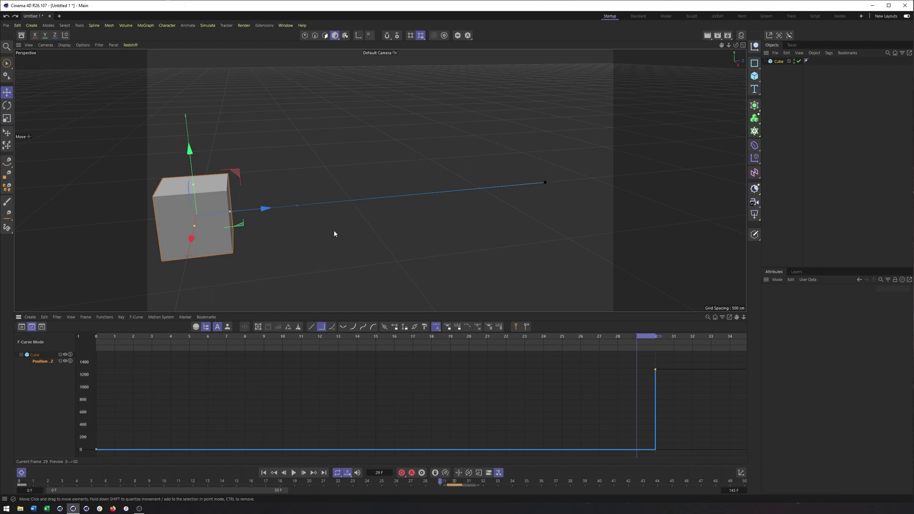
- Ctrl-drag the cube along Z into Cube.1–Cube.6, then filter the timeline to manually added tracks
scroll(351, 222, "down", 4)
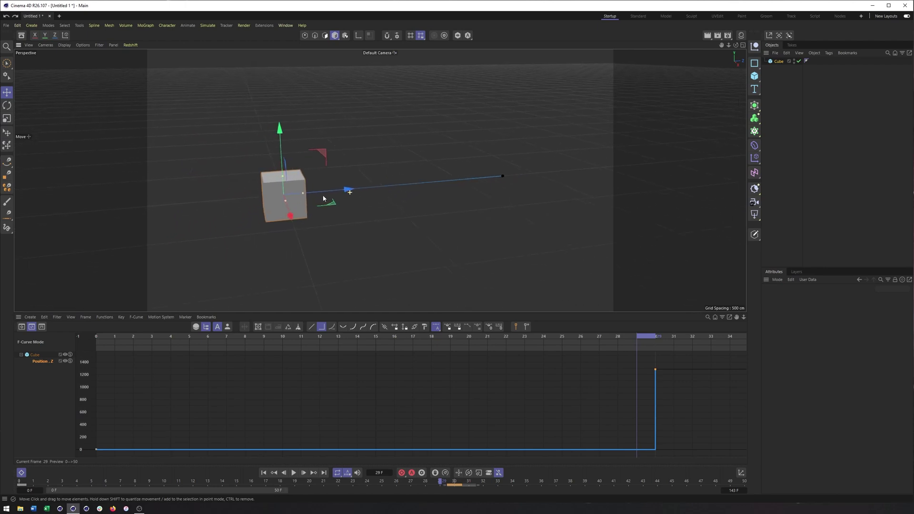
left_click_drag(310, 215, 373, 252, "ctrl")
scroll(412, 253, "down", 2)
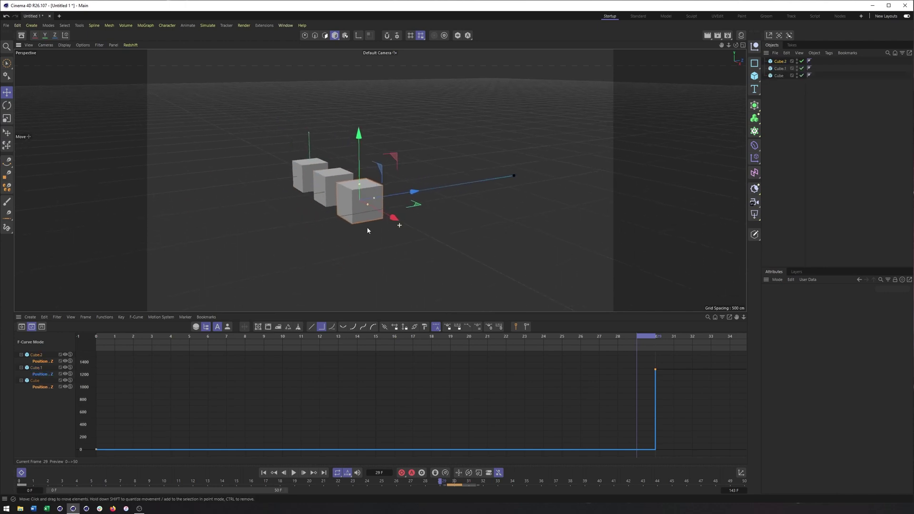
left_click_drag(387, 219, 555, 306, "ctrl")
scroll(500, 234, "down", 2)
left_click_drag(500, 235, 443, 157)
left_click(490, 161)
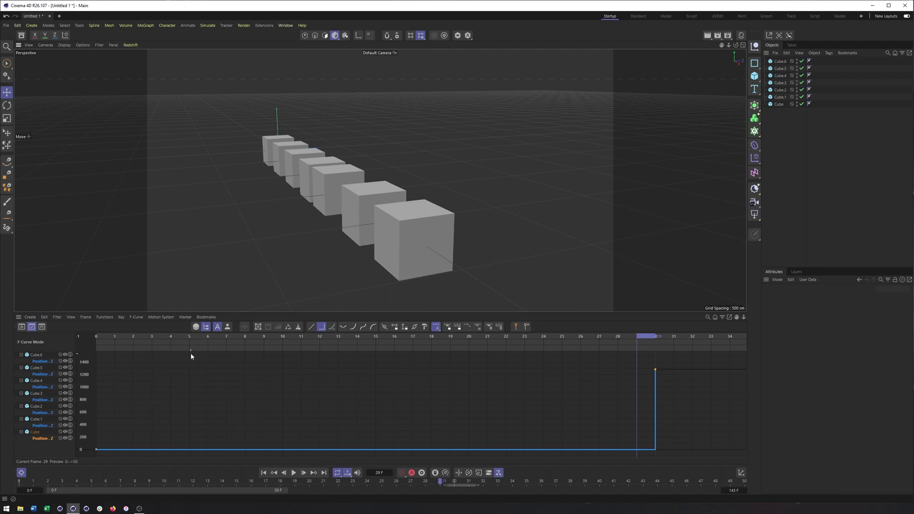
left_click(228, 327)
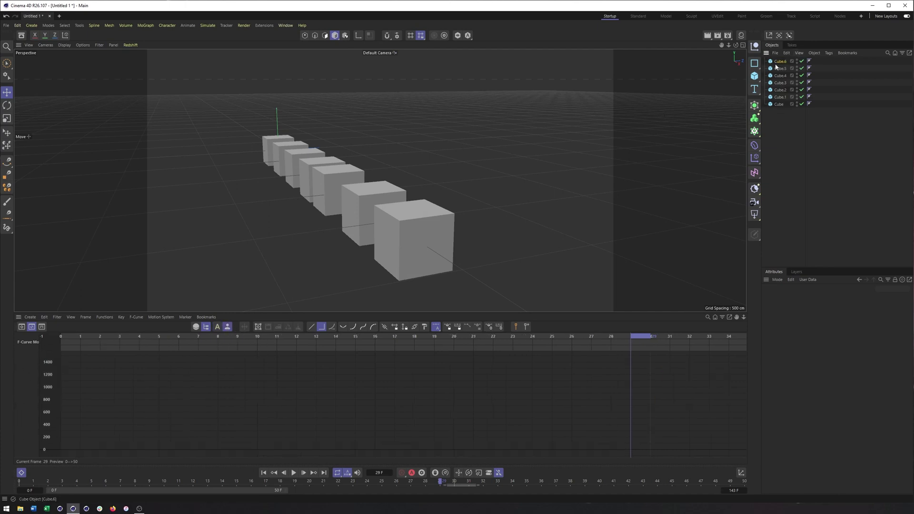
left_click_drag(780, 61, 28, 364)
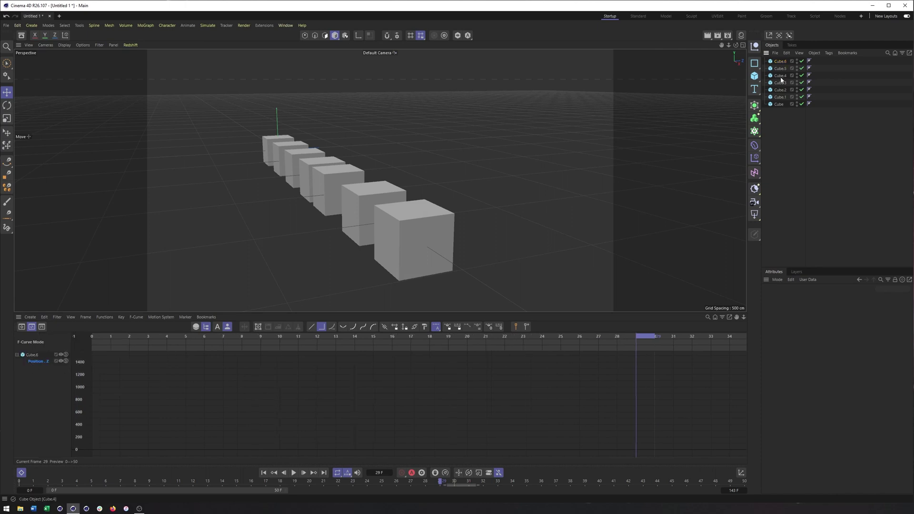
left_click_drag(780, 75, 46, 403)
left_click(32, 355)
key("ctrl+s")
key("Escape")
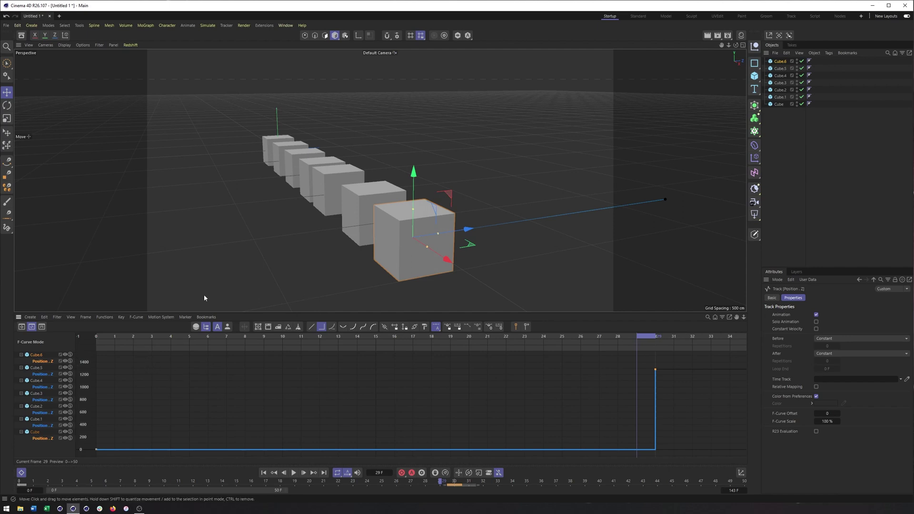
left_click(195, 327)
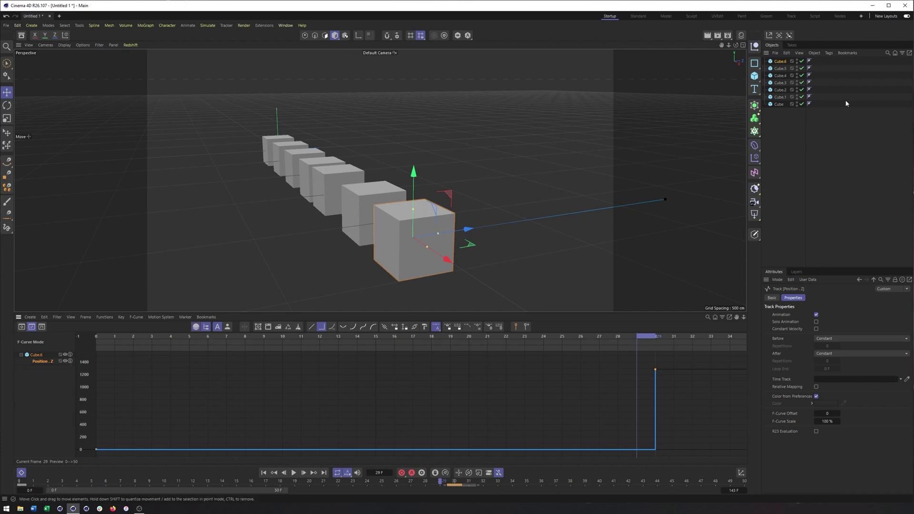
- Select Cube.5, Cube.4, Cube.3 and Cube.2 in turn to view each one's Position.Z track
left_click(780, 69)
left_click(780, 76)
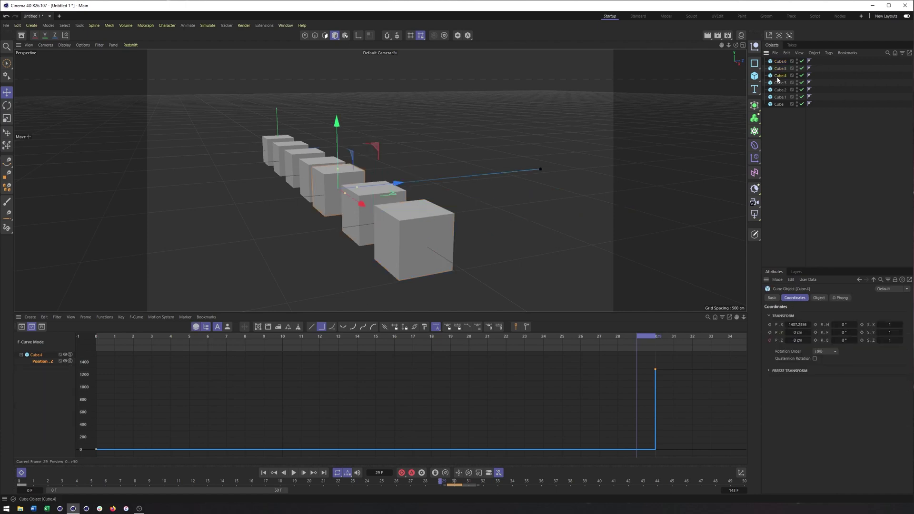
left_click(778, 83)
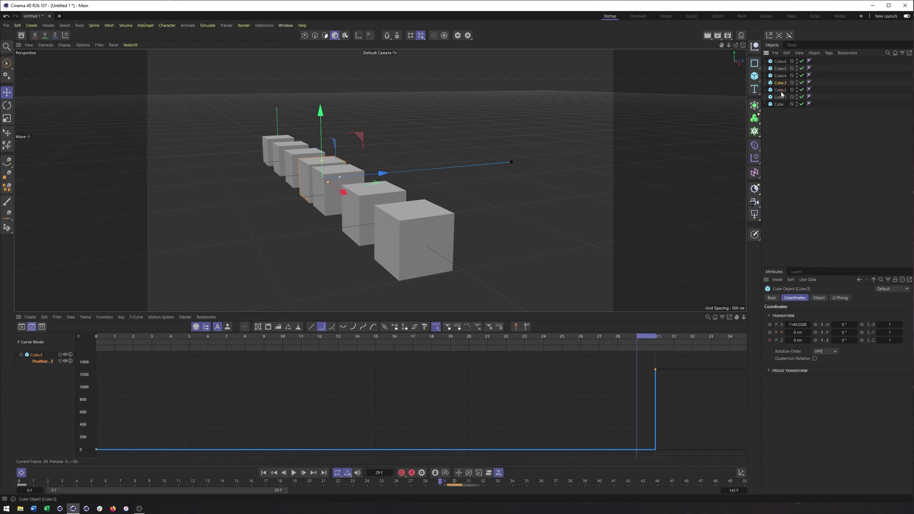
left_click(781, 90)
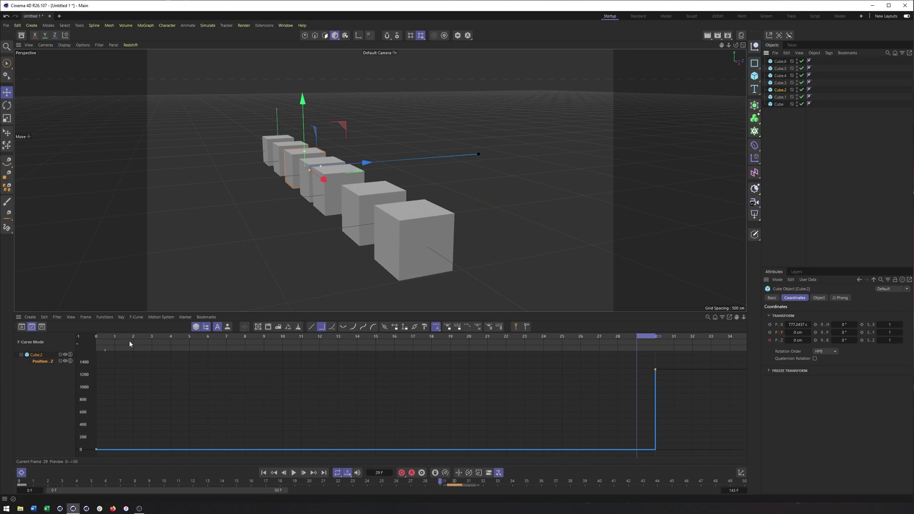
- Select Cube alone, then enable Show All so every cube's Position.Z track is listed
left_click(779, 82)
left_click(779, 104, "shift")
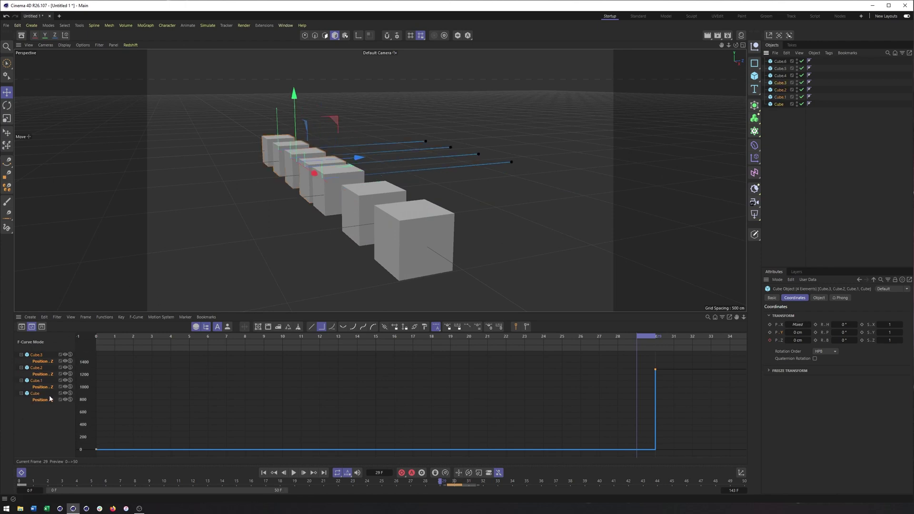
left_click(779, 104)
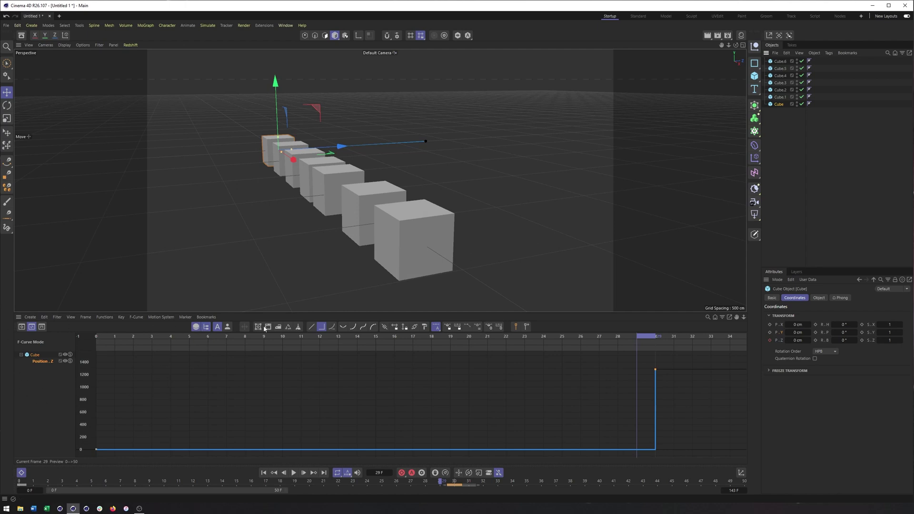
left_click(196, 327)
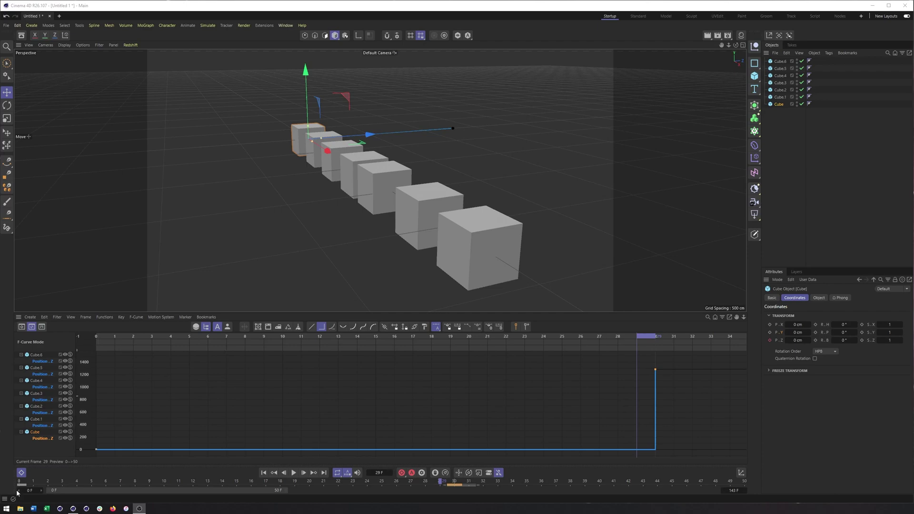
- Delete Cube.1 through Cube.6, leaving only the original Cube
scroll(367, 304, "up", 3)
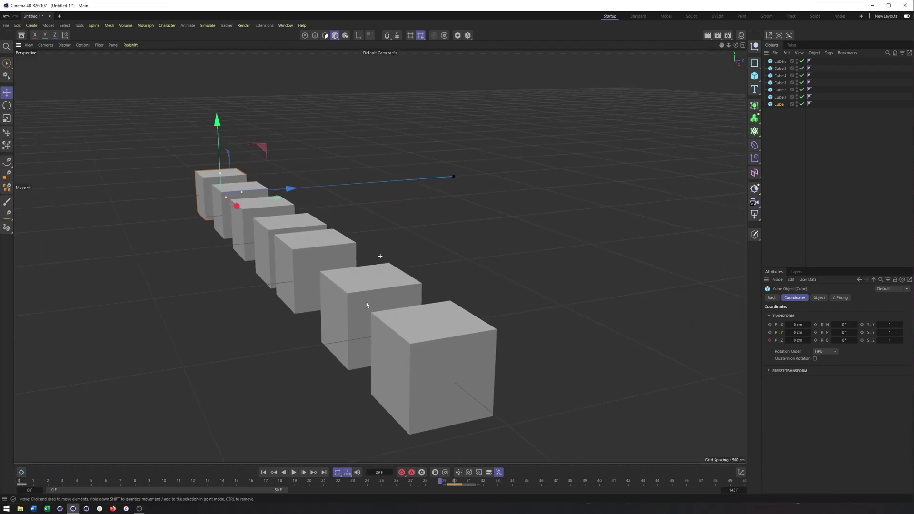
scroll(366, 304, "down", 2)
left_click(315, 253)
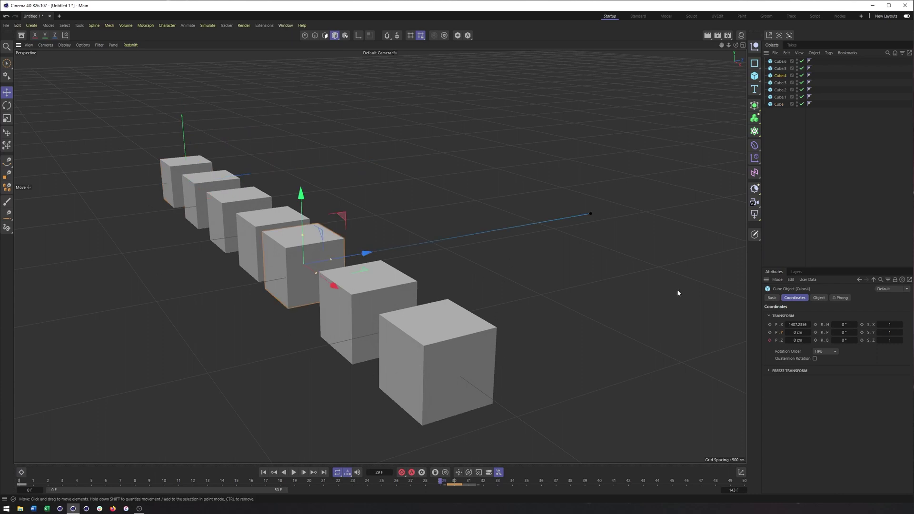
left_click(781, 61)
left_click(780, 97, "shift")
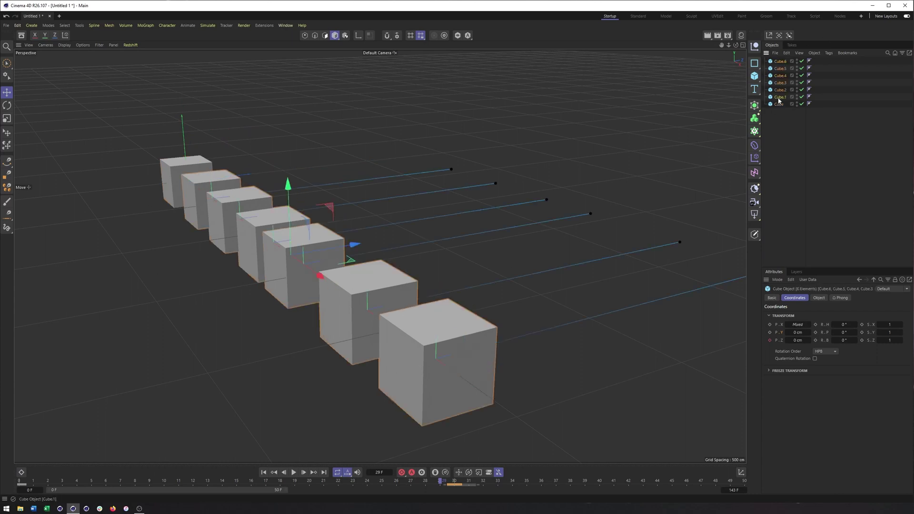
key("Delete")
- Open the Dope Sheet for Cube and give its frame-0 and frame-30 keys Spline interpolation
left_click(186, 182)
left_click_drag(187, 181, 342, 248)
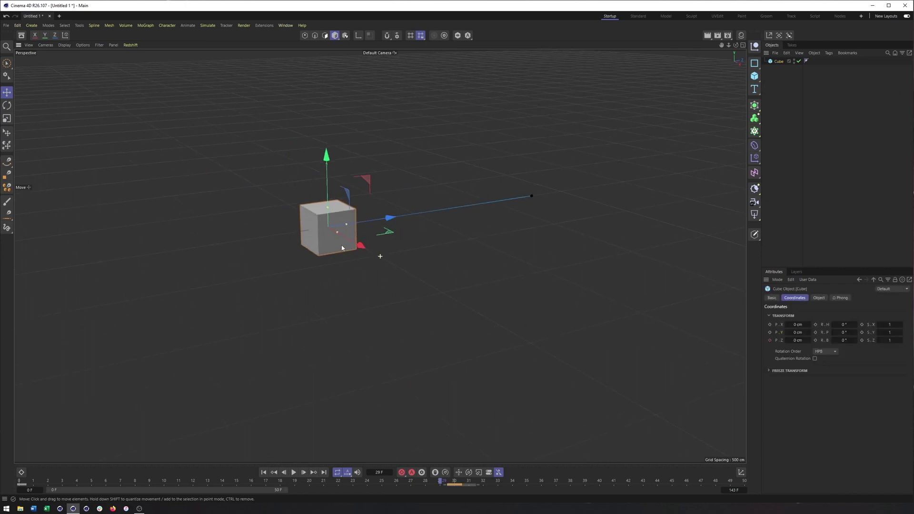
left_click(21, 472)
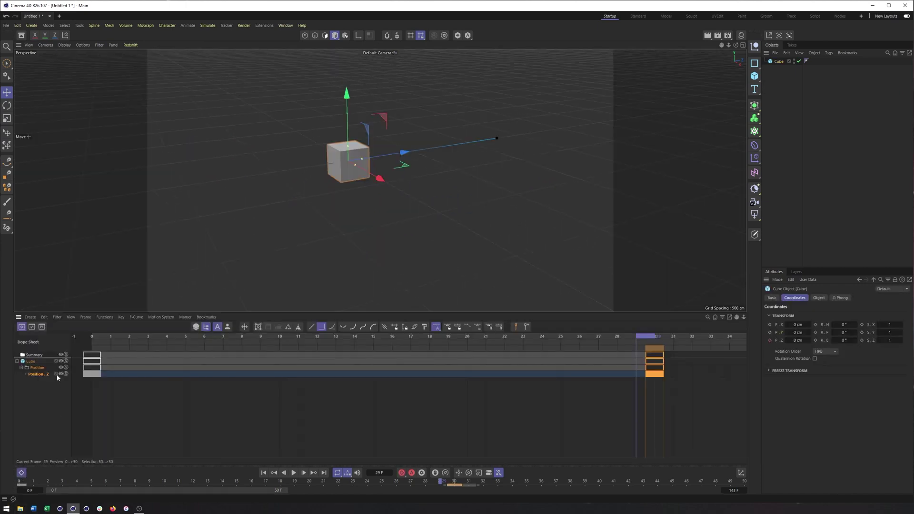
left_click(332, 326)
left_click_drag(80, 403, 667, 349)
left_click(332, 327)
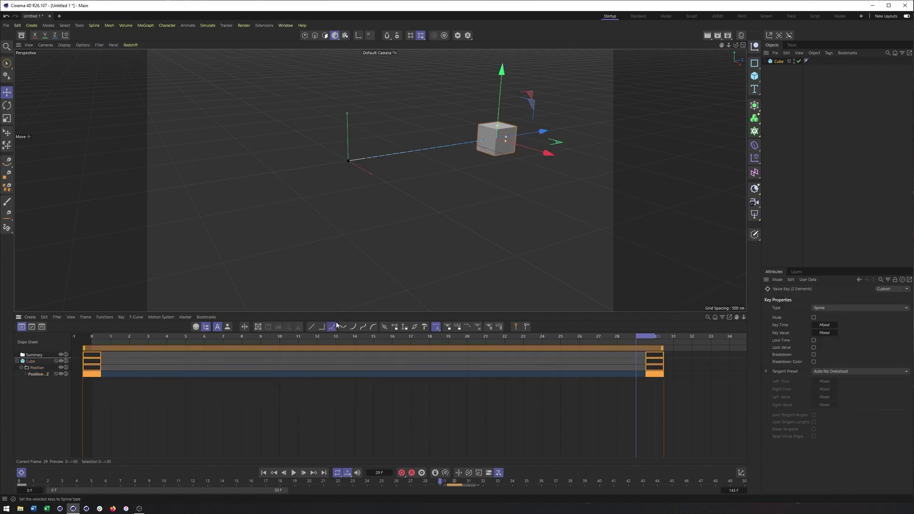
left_click_drag(473, 189, 443, 218, "alt")
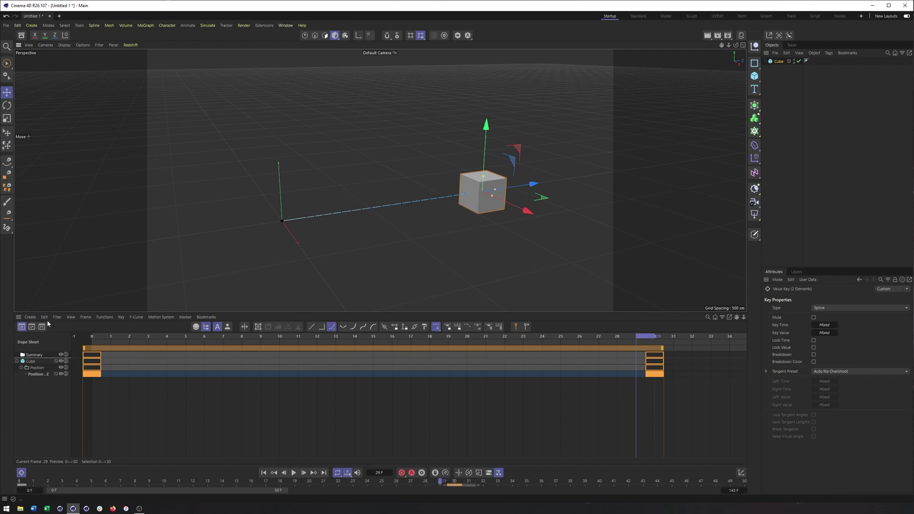
- Close the timeline and zoom and orbit the viewport around the cube
left_click(22, 473)
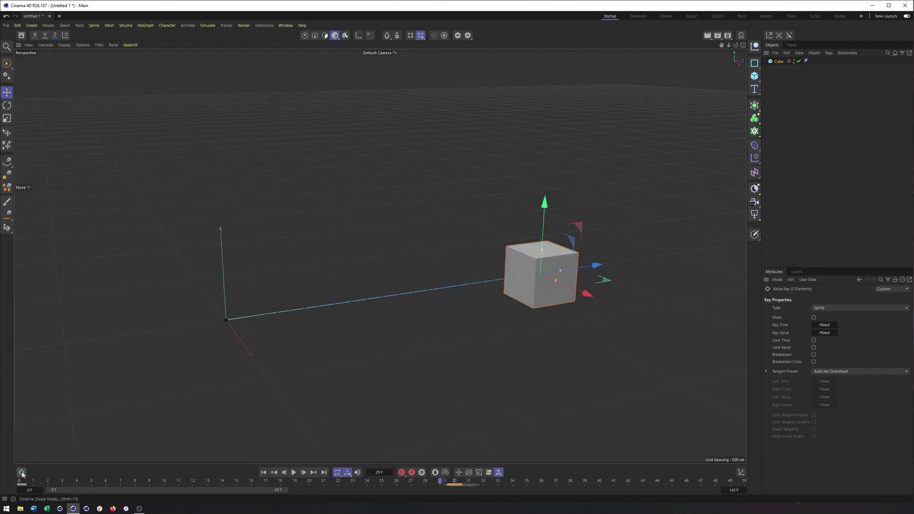
scroll(425, 306, "up", 5)
left_click_drag(458, 294, 449, 288, "alt")
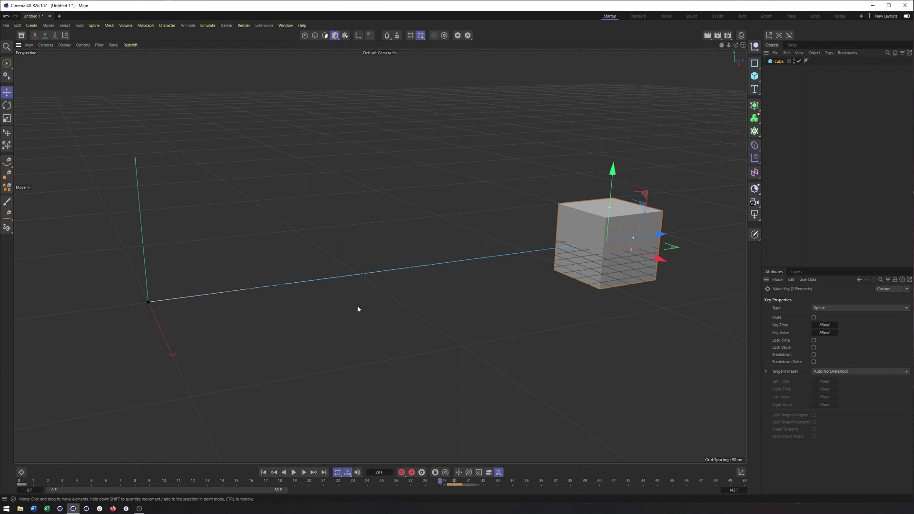
left_click_drag(358, 309, 363, 276, "alt")
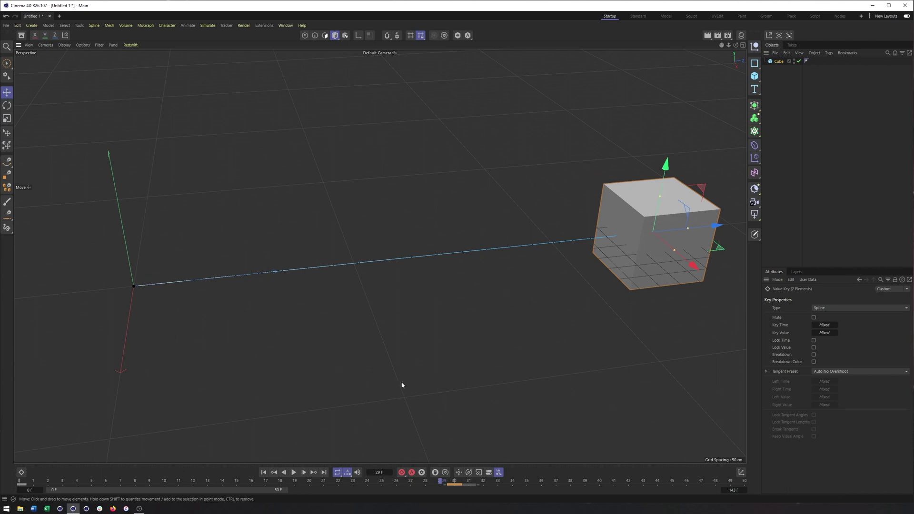
- Scrub between frames 0 and 39 to review the eased Z move, then zoom out and deselect
left_click_drag(440, 481, 192, 482)
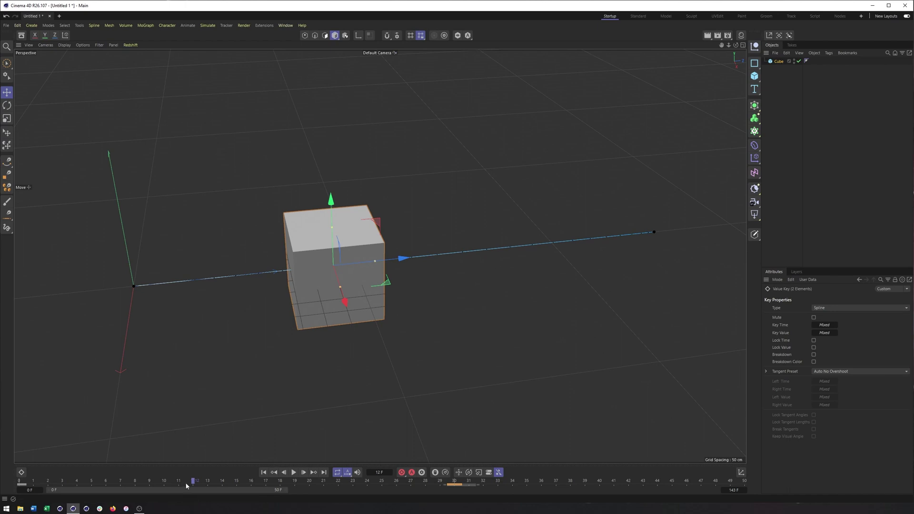
left_click_drag(193, 482, 1, 477)
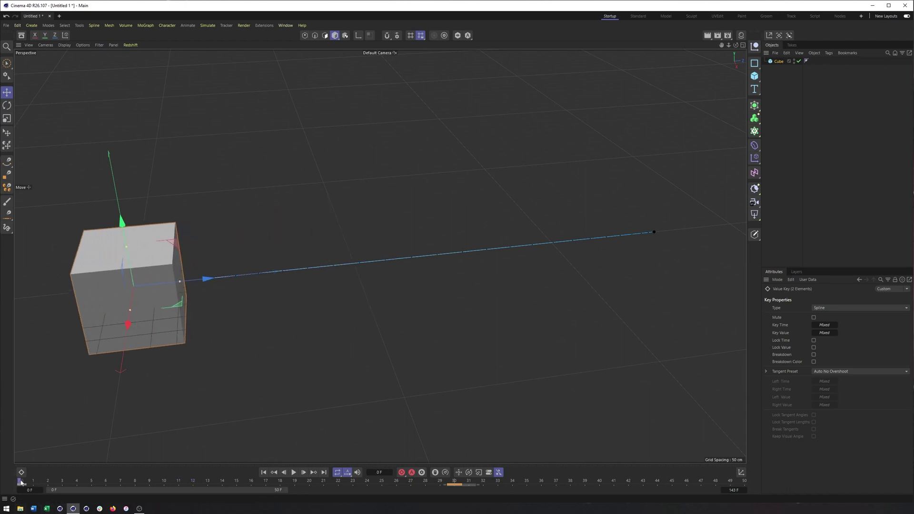
left_click_drag(21, 482, 338, 505)
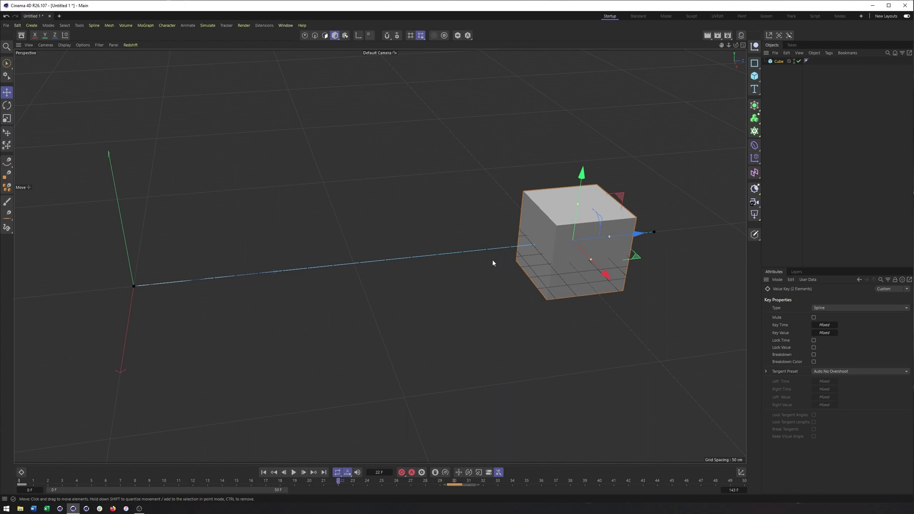
mouse_move(492, 259)
right_mouse_down("alt")
mouse_move(533, 247)
mouse_move(478, 253)
right_mouse_up("alt")
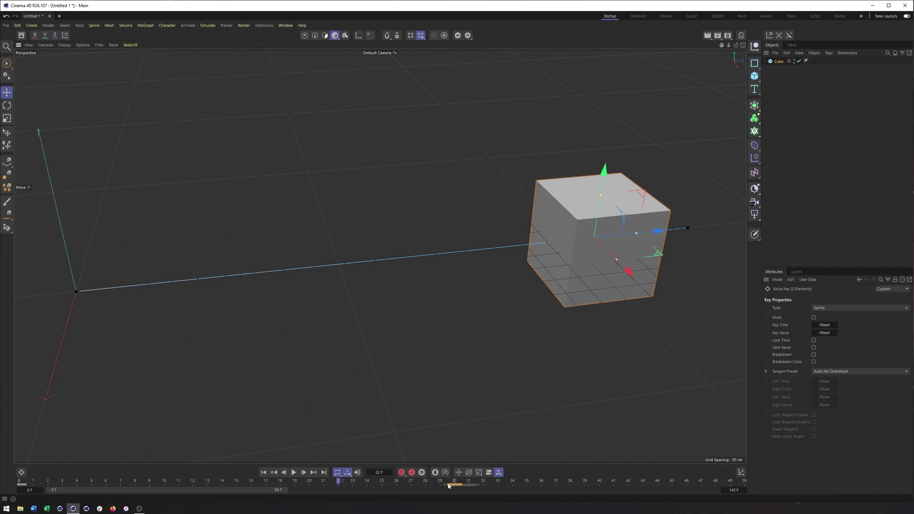
left_click_drag(376, 482, 200, 463)
right_click_drag(380, 256, 522, 269, "alt")
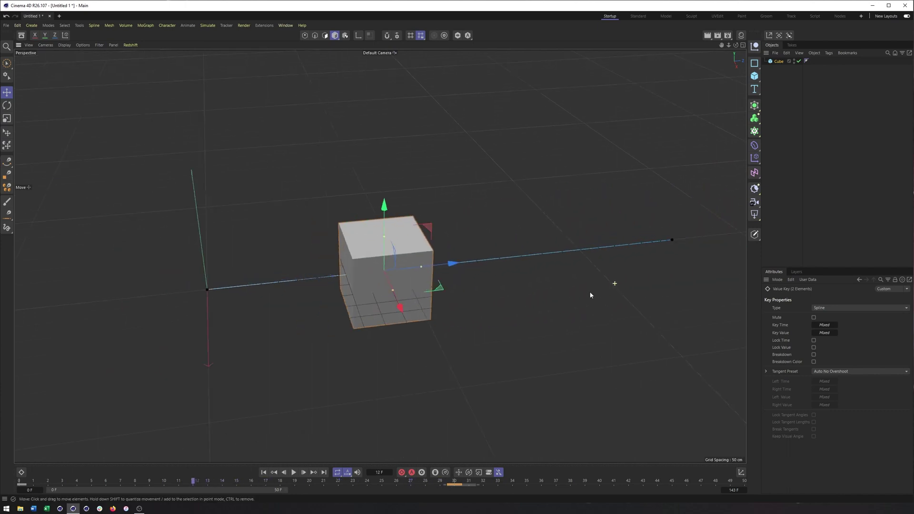
middle_click_drag(522, 269, 438, 253, "alt")
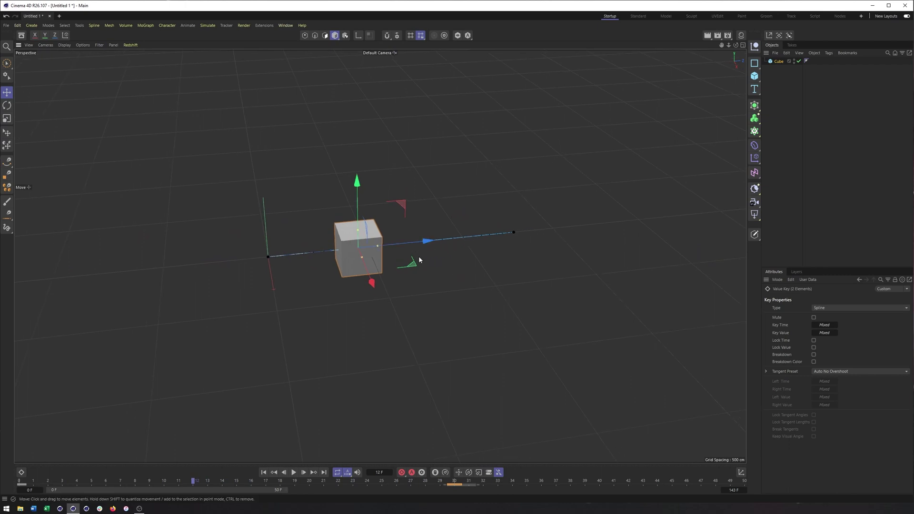
left_click(775, 68)
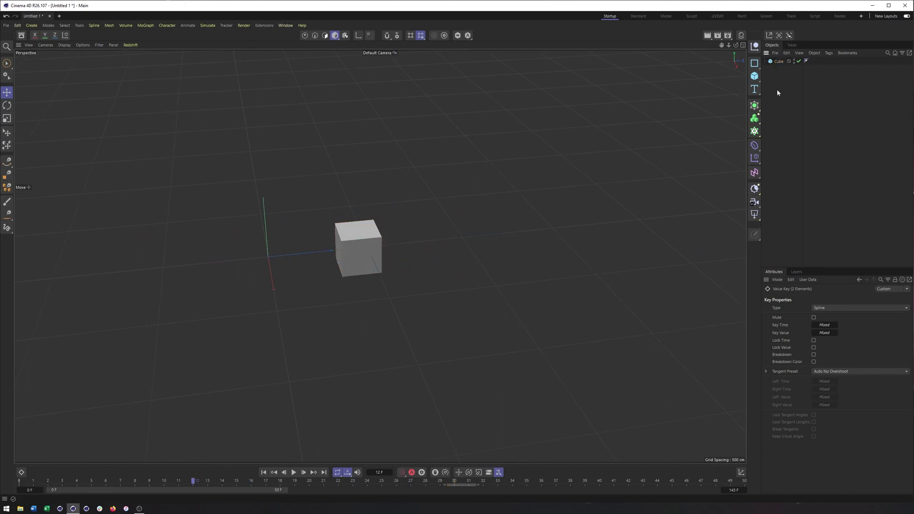
- Reselect the cube and drag its final Position.Z keyframe from frame 48 much earlier in the timeline
left_click(359, 261)
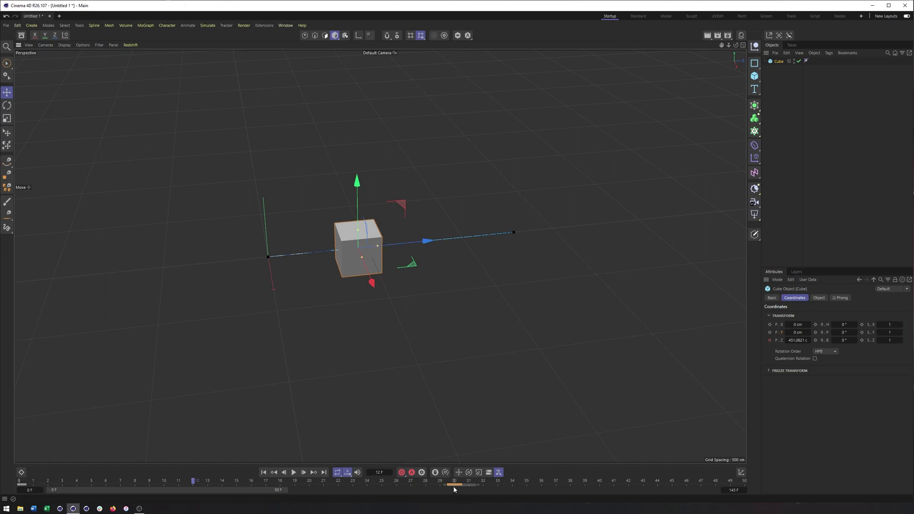
left_click_drag(454, 487, 715, 483)
left_click(468, 485)
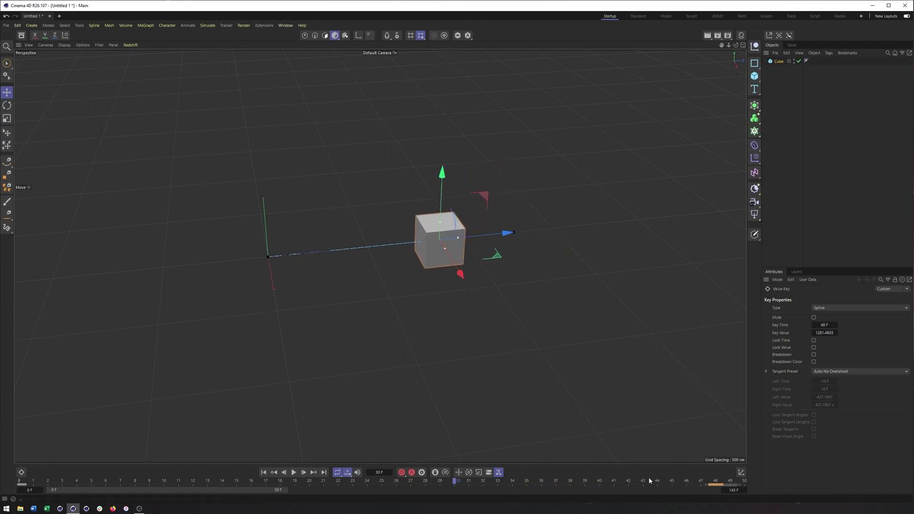
left_click_drag(456, 483, 92, 481)
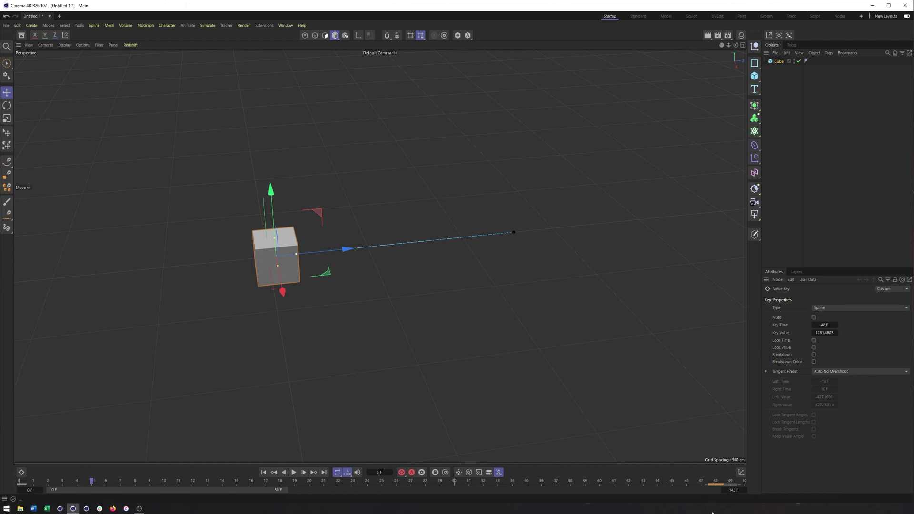
left_click_drag(715, 486, 243, 468)
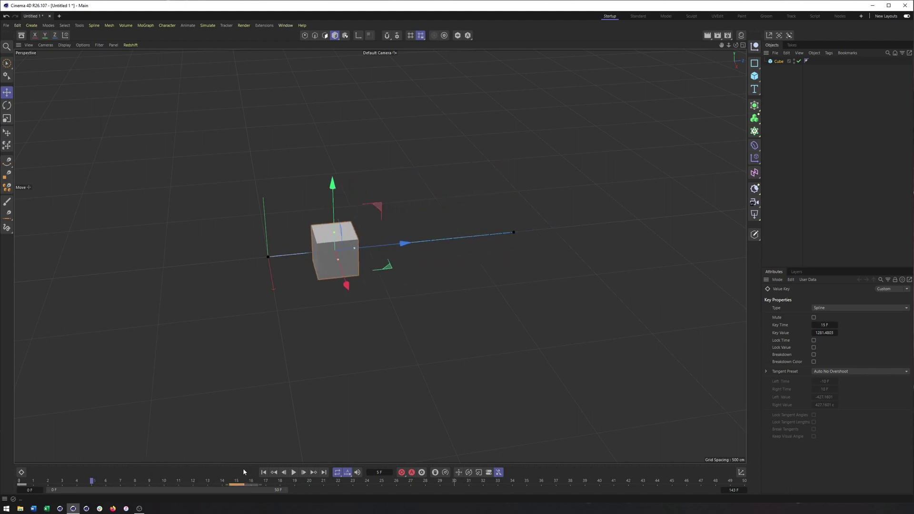